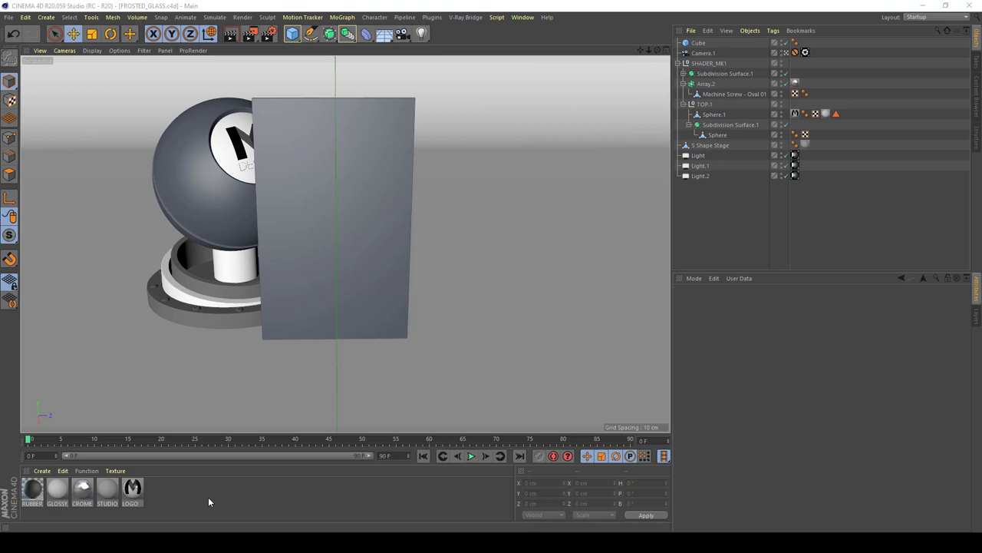
Step: Create a V-Ray Advanced Material and name it FROSTED_GLASS
left_click(42, 470)
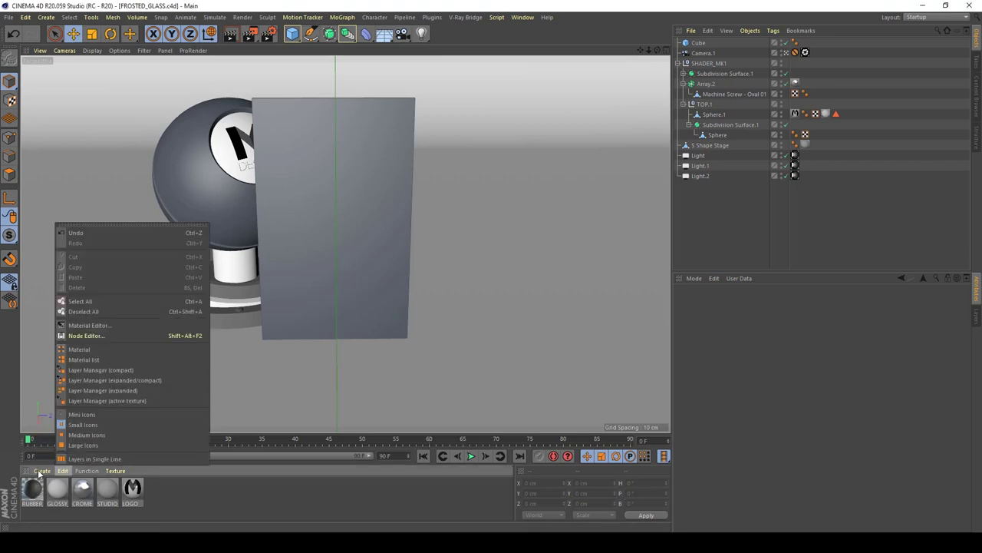
mouse_move(75, 362)
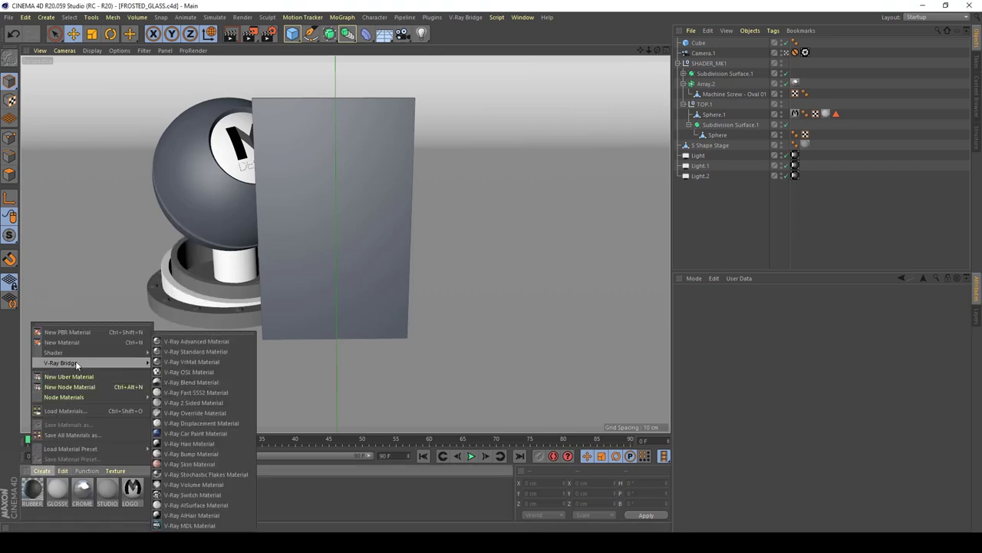
left_click(192, 341)
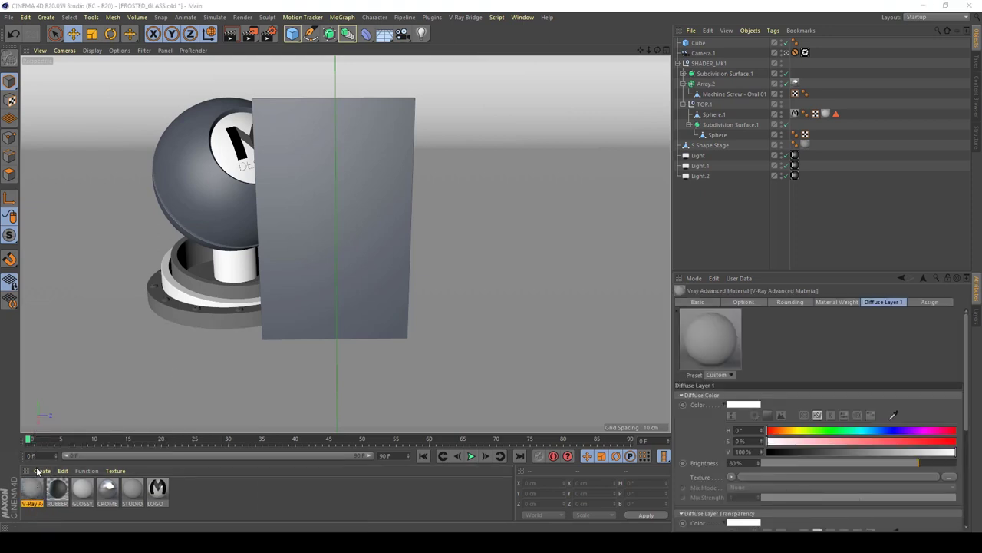
double_click(34, 493)
type("FROS")
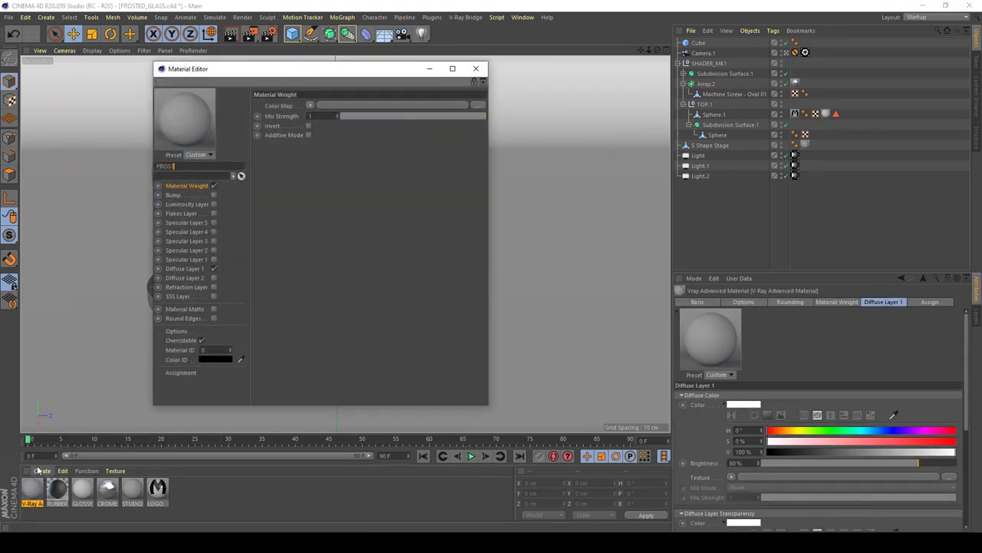
type("TED_GLASS")
key("Return")
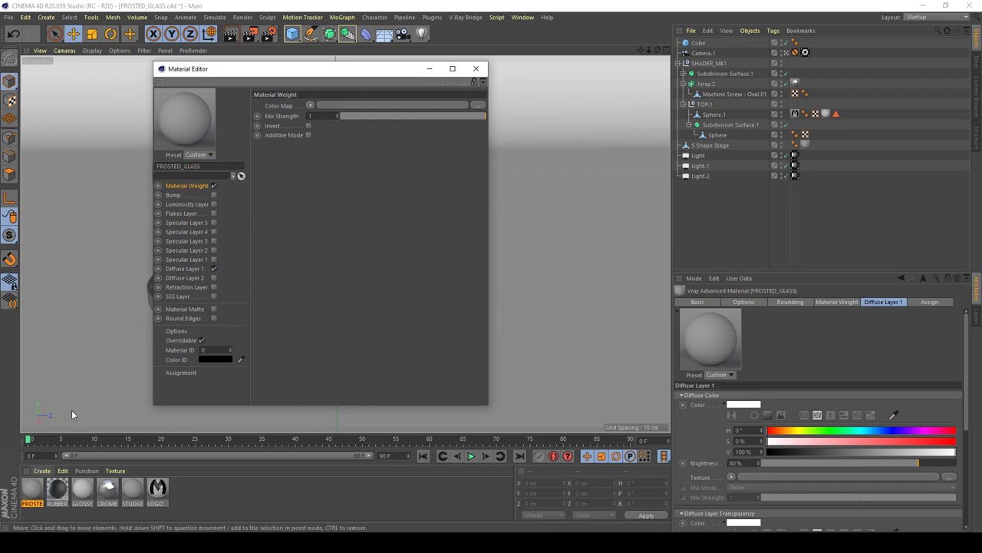
Step: Disable Diffuse Layer 1 in the FROSTED_GLASS material and enable its Refraction Layer and Specular Layer 1
left_click(213, 269)
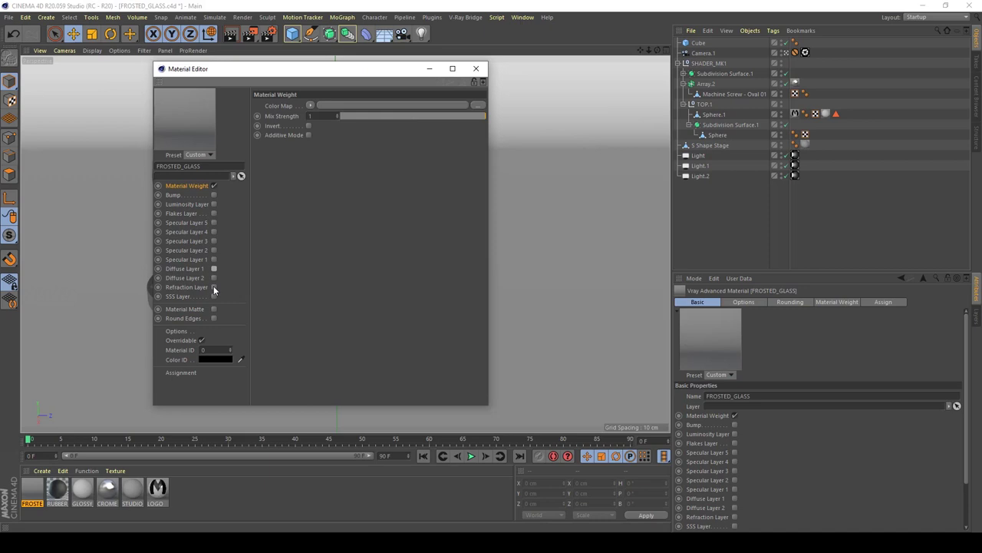
left_click(213, 287)
left_click(213, 259)
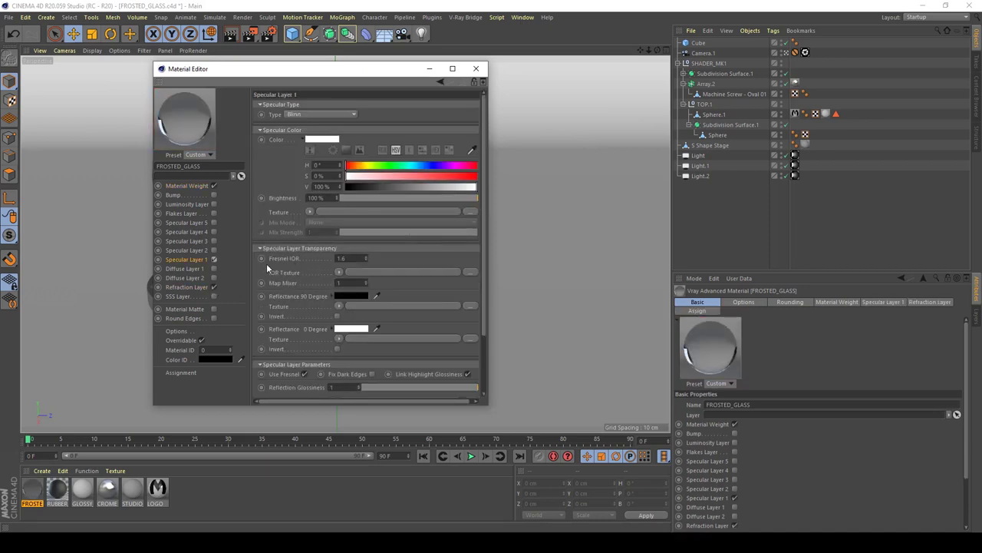
left_click_drag(233, 74, 461, 73)
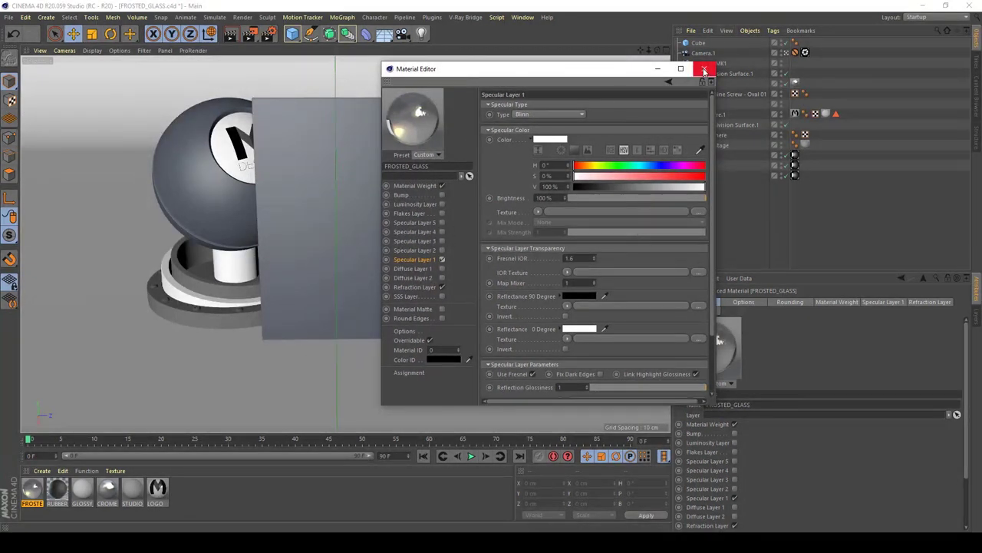
left_click(705, 70)
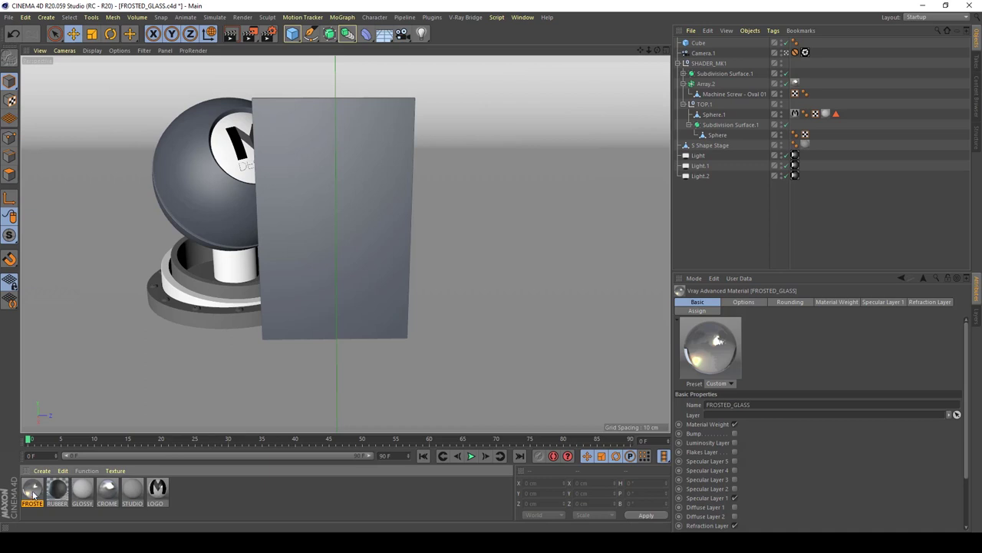
Step: Apply the FROSTED_GLASS material to the cube panel and make VRAY_3.7 the active render setting
left_click_drag(32, 491, 298, 247)
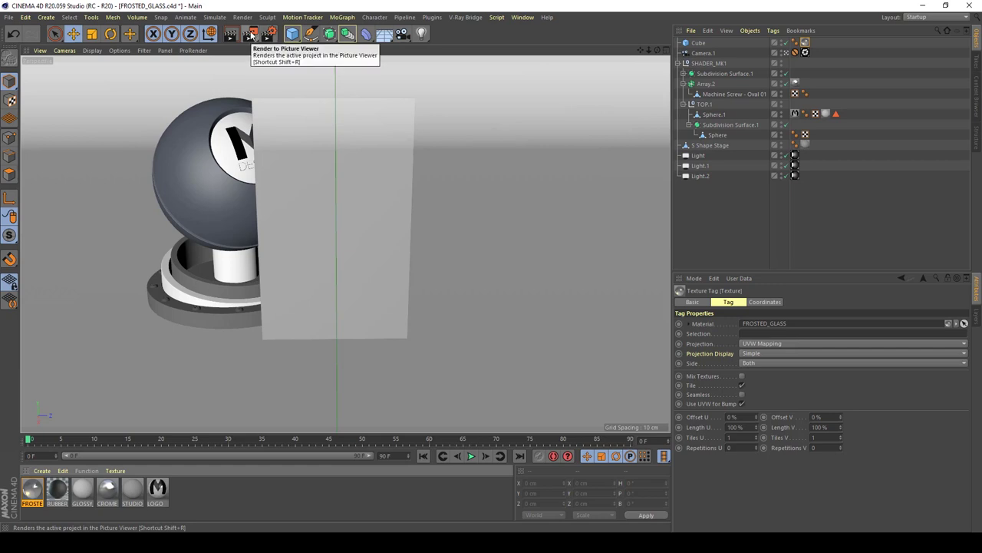
left_click(269, 34)
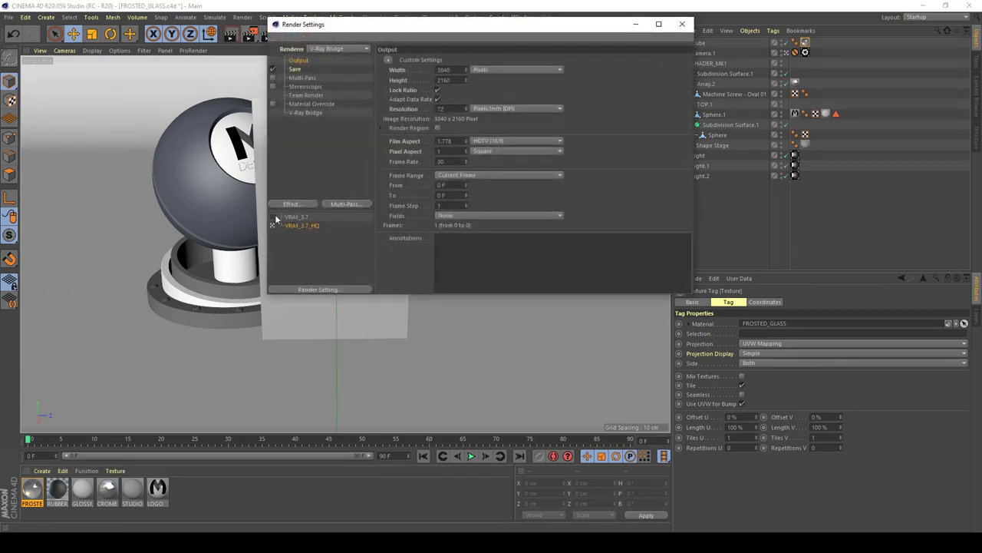
left_click(273, 215)
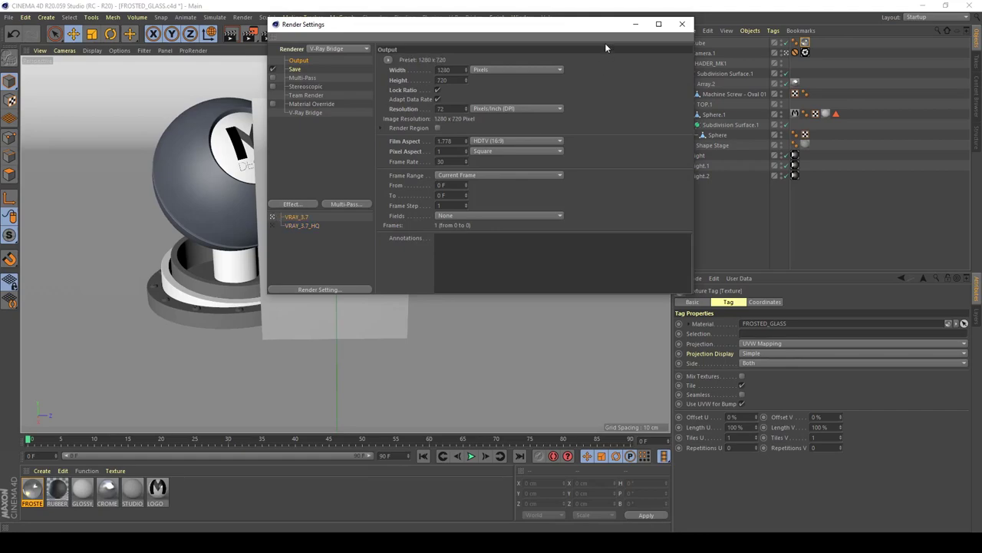
left_click(681, 24)
Step: Render the scene to the Picture Viewer to check the clear glass, and close the viewer
left_click(249, 34)
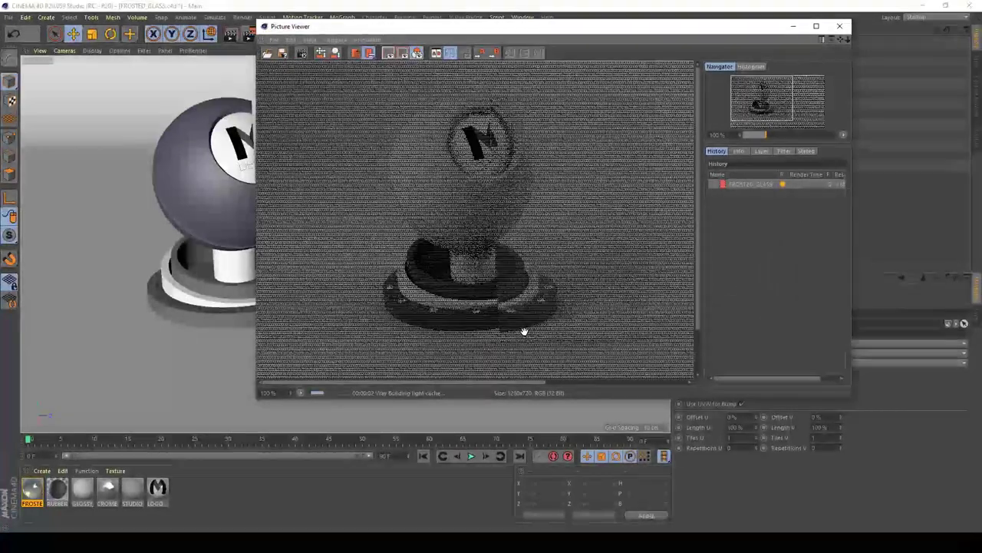
left_click_drag(688, 33, 613, 38)
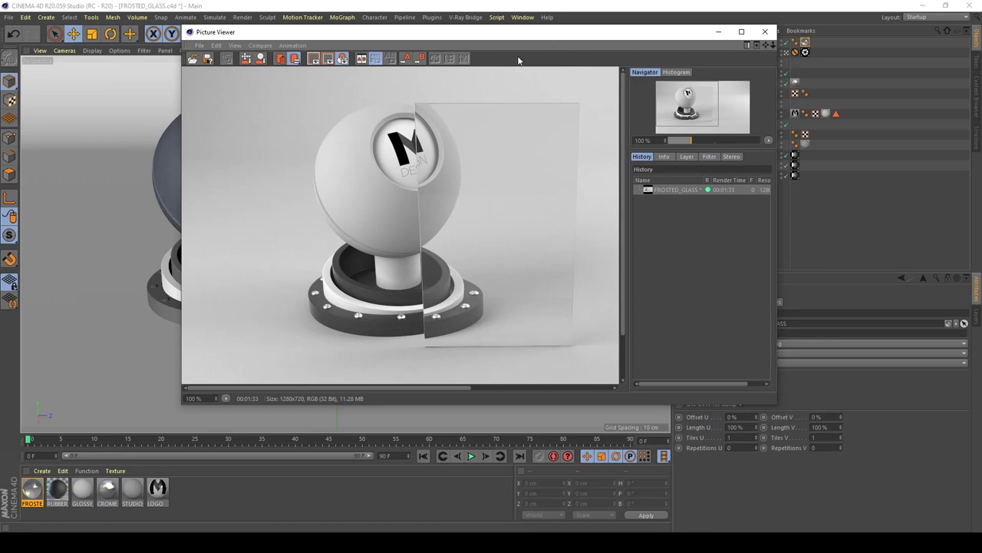
left_click(767, 33)
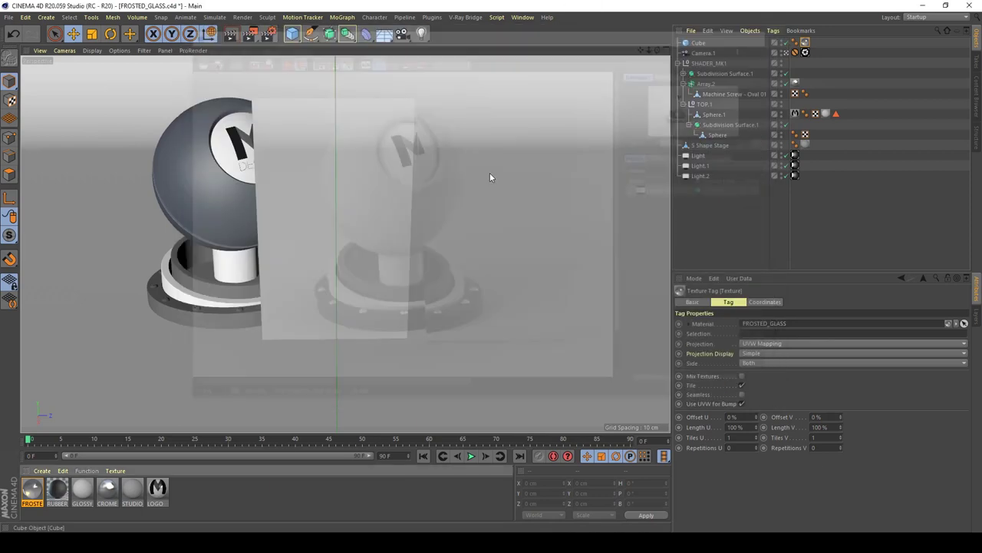
Step: Set the refraction color brightness of the FROSTED_GLASS material to 97%
double_click(31, 489)
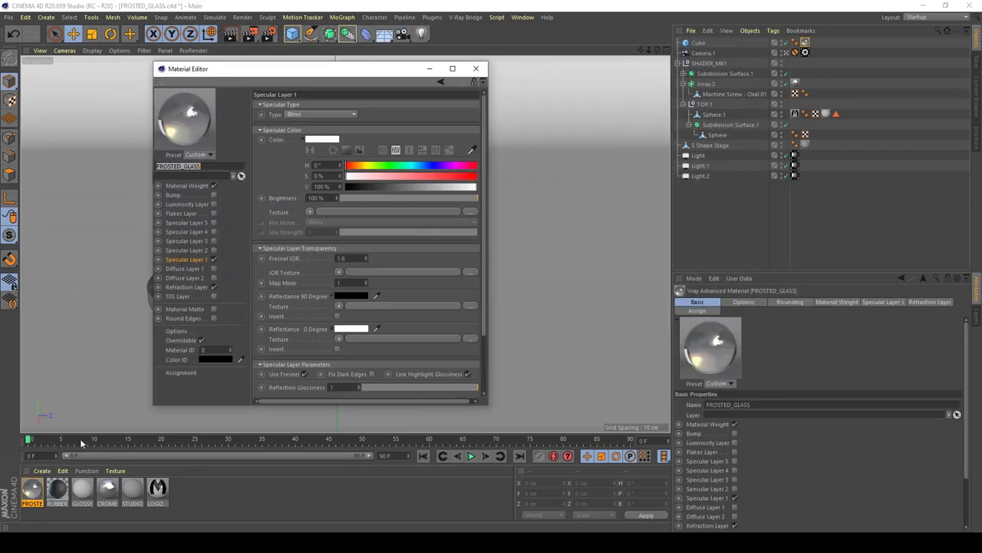
left_click(184, 287)
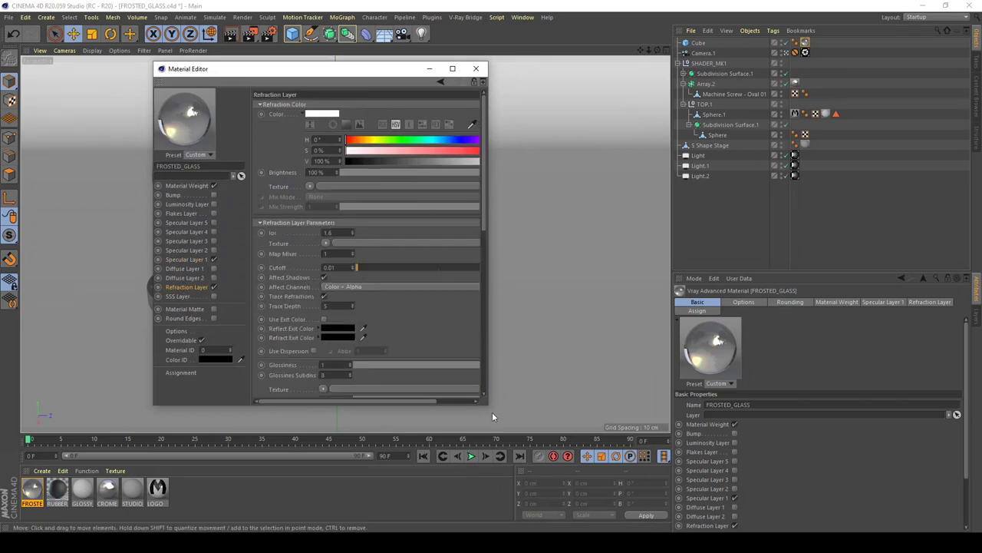
left_click_drag(488, 405, 586, 453)
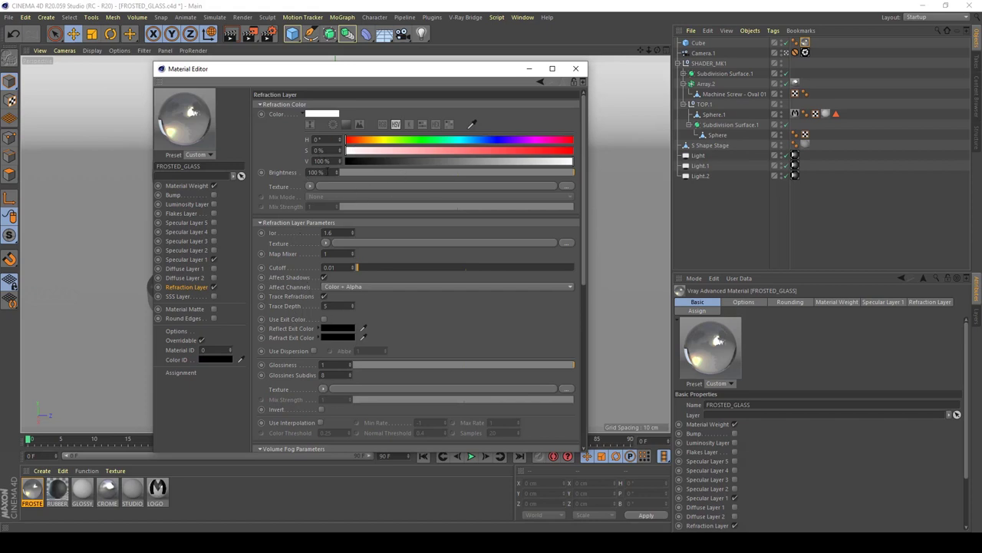
left_click_drag(312, 74, 363, 68)
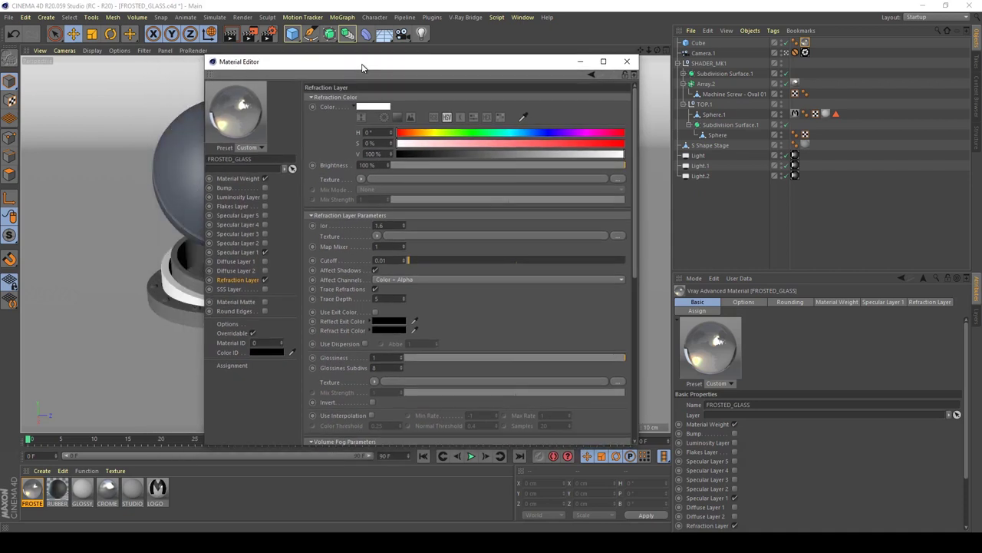
double_click(366, 165)
type("5")
key("Return")
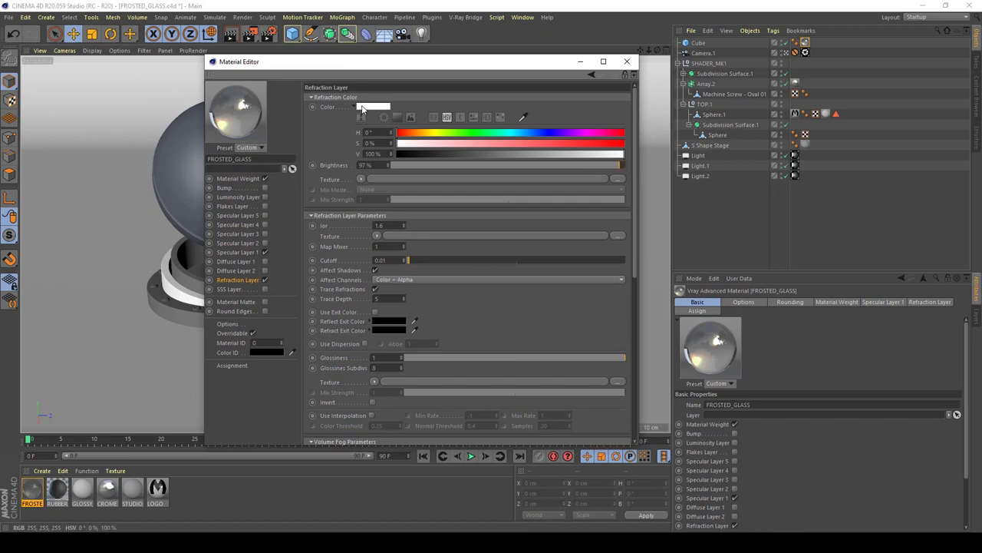
Step: Set the Refraction Layer glossiness of FROSTED_GLASS to 0.9
left_click_drag(331, 70, 479, 63)
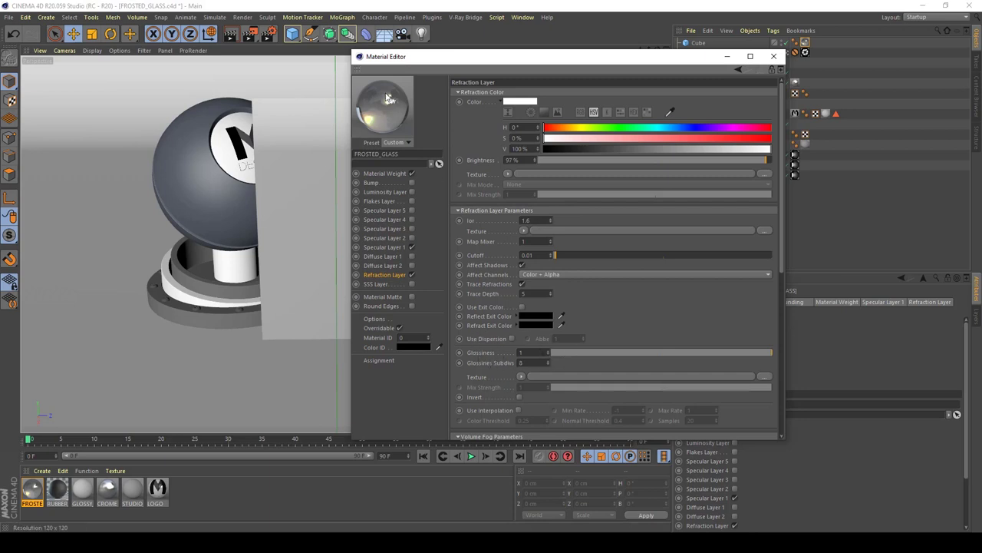
mouse_move(388, 96)
left_mouse_down()
mouse_move(369, 80)
mouse_move(414, 97)
mouse_move(379, 116)
mouse_move(380, 85)
left_mouse_up()
type("9")
key("Return")
Step: Move the Material Editor aside and render the scene with the 0.9 glossiness to the Picture Viewer
left_click_drag(408, 56, 532, 52)
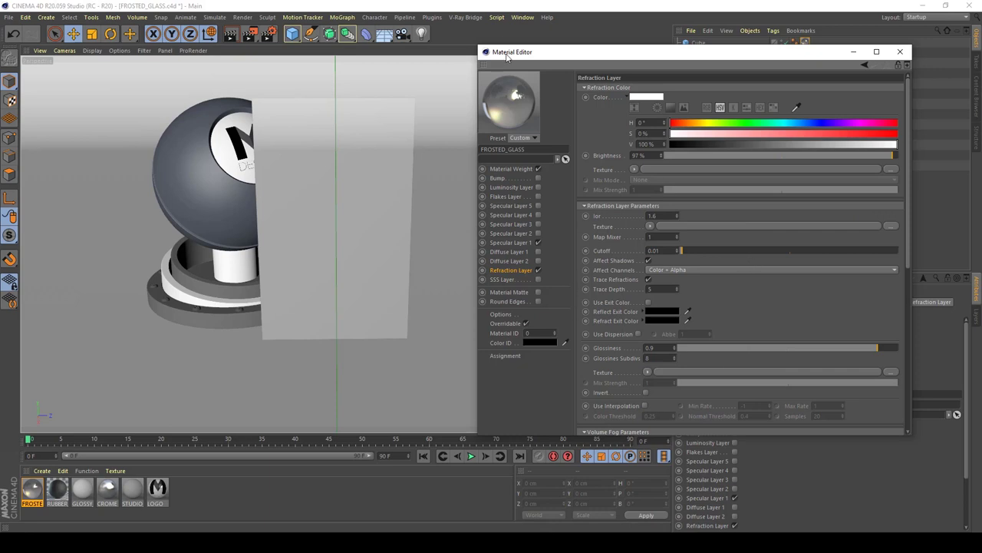
left_click_drag(511, 57, 522, 55)
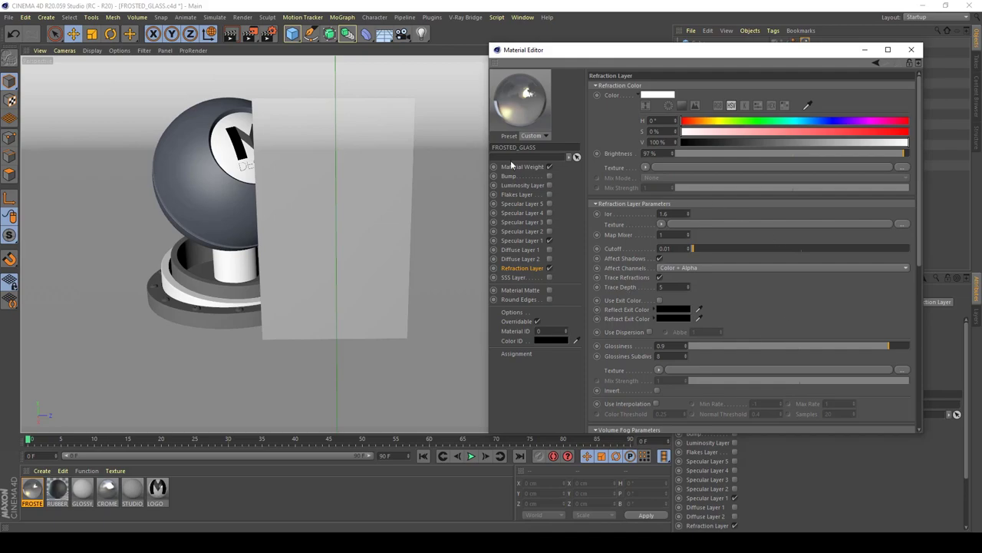
left_click(251, 36)
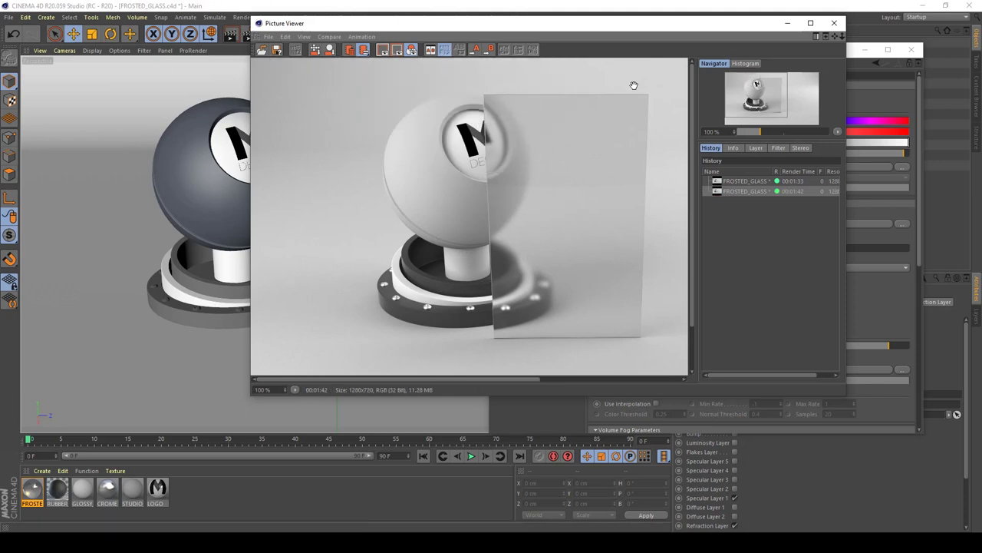
Step: Compare the clear glass render with the 0.9 glossiness render in the Picture Viewer history
key("Up")
key("Down")
key("Up")
key("Down")
key("Up")
key("Down")
key("Up")
key("Down")
key("Up")
key("Down")
key("Up")
key("Down")
key("Up")
key("Down")
key("Up")
key("Down")
key("Up")
key("Down")
key("Up")
key("Down")
key("Up")
key("Down")
Step: Arrange the render and material windows side by side and set the refraction glossiness to 0.8
left_click_drag(631, 31, 388, 31)
left_click_drag(651, 49, 706, 46)
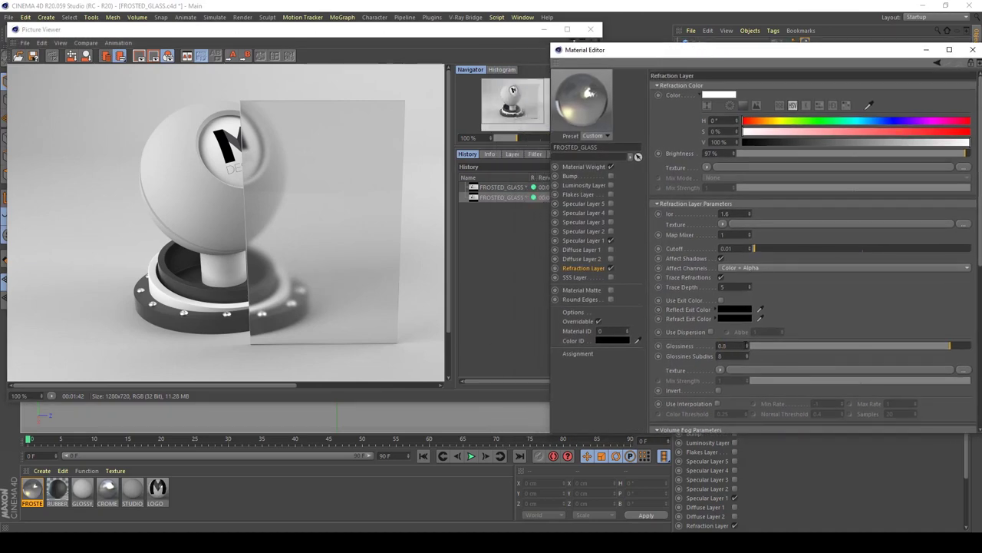
key("Return")
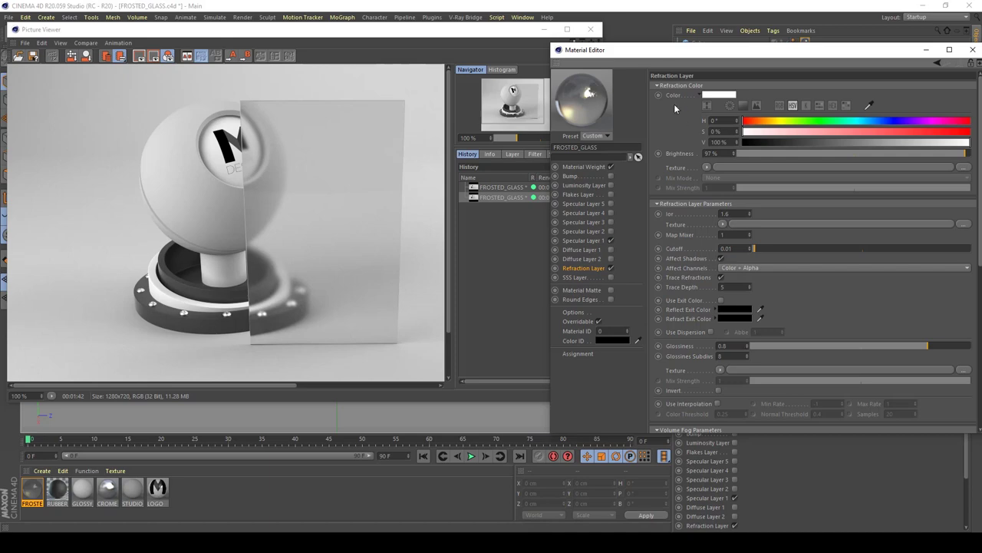
Step: Rearrange the windows to free the render controls and render the scene with the 0.8 glossiness
left_click_drag(647, 56, 666, 40)
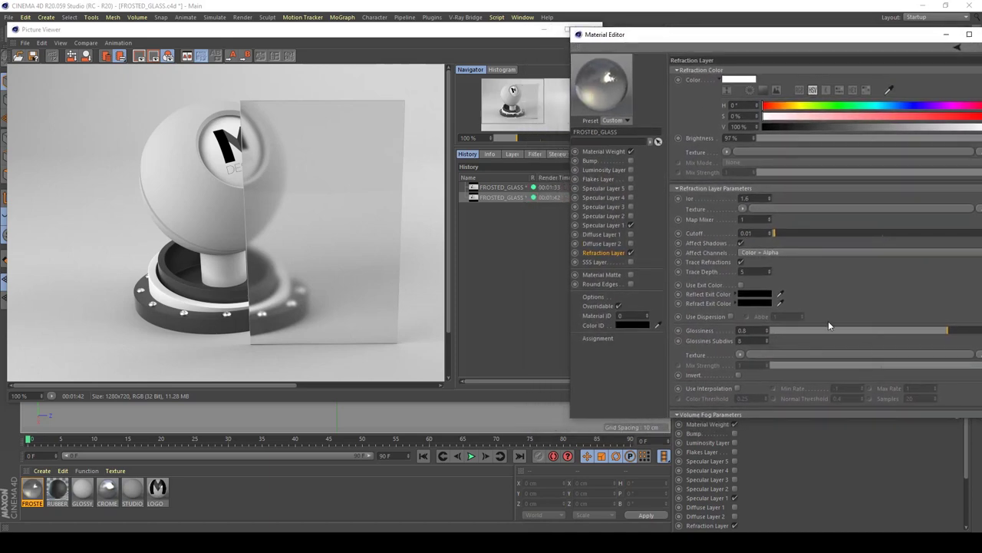
left_click(469, 42)
left_click_drag(468, 41, 428, 56)
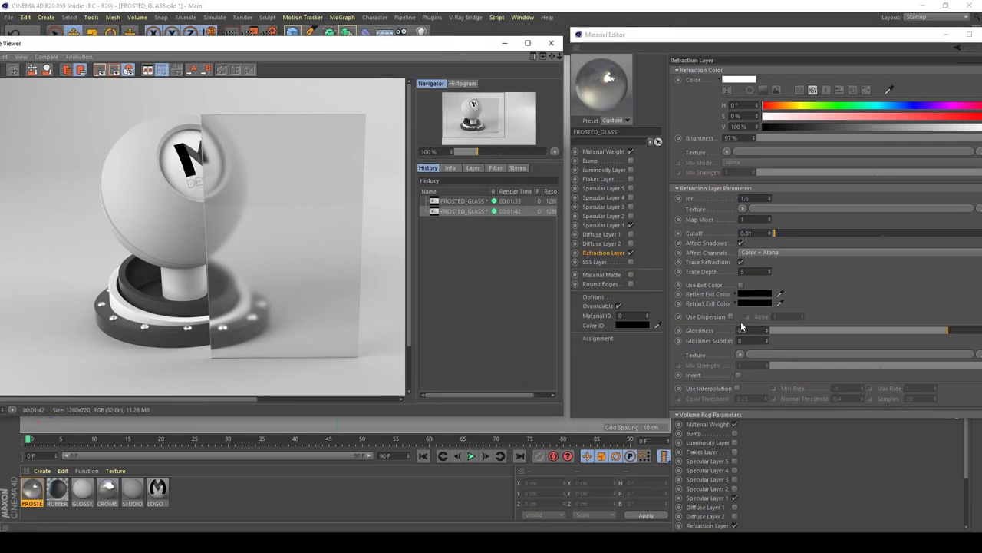
left_click(250, 32)
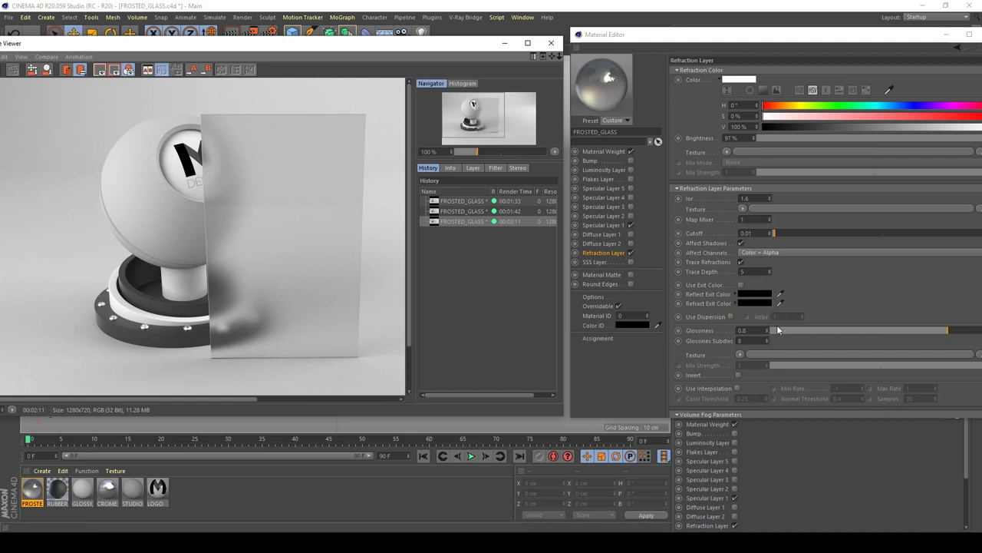
Step: Lower the refraction glossiness to 0.7 and render the scene again
left_click(758, 332)
type("0.7")
key("Return")
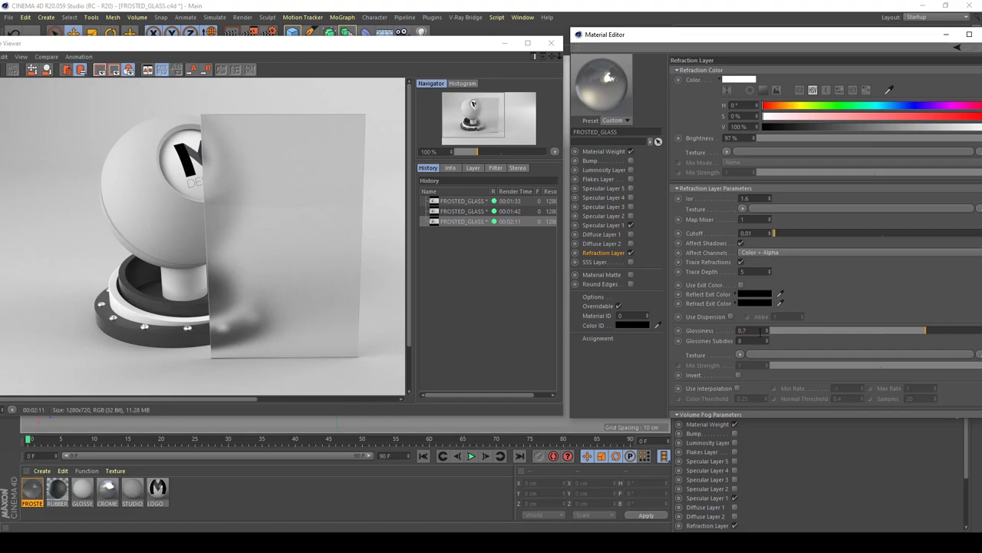
left_click(250, 33)
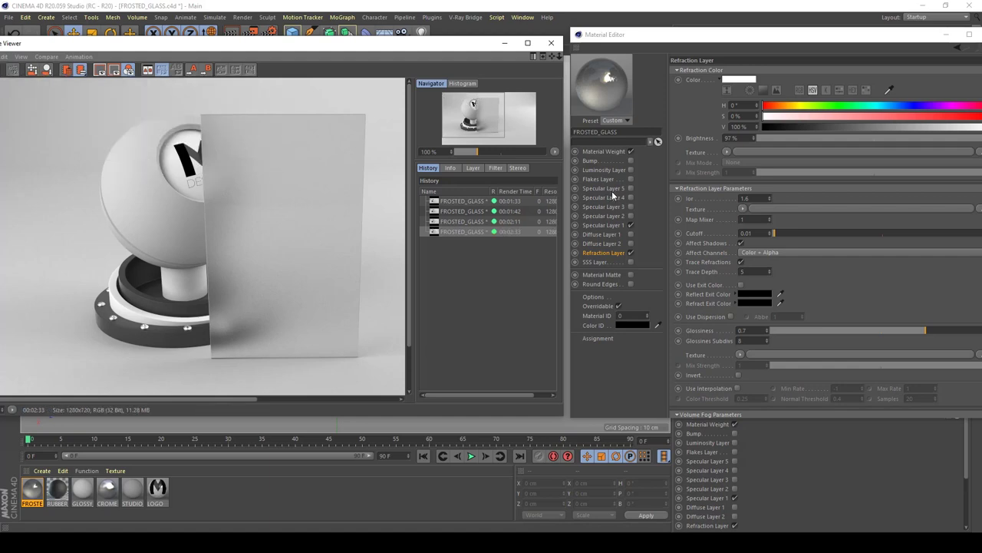
Step: Compare the glass blur and render times of the successive renders in the Picture Viewer history
left_click_drag(461, 47, 580, 48)
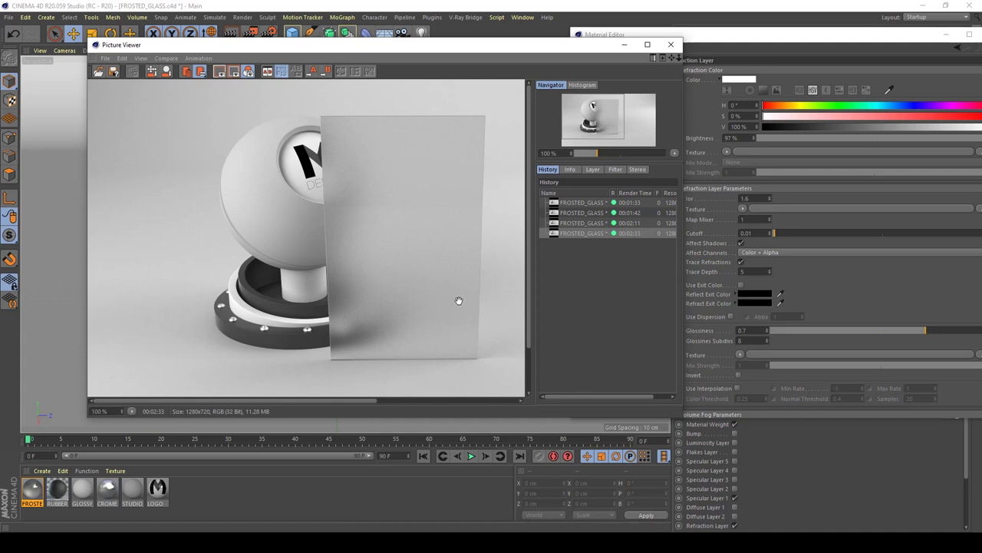
key("Up")
key("Down")
key("Up")
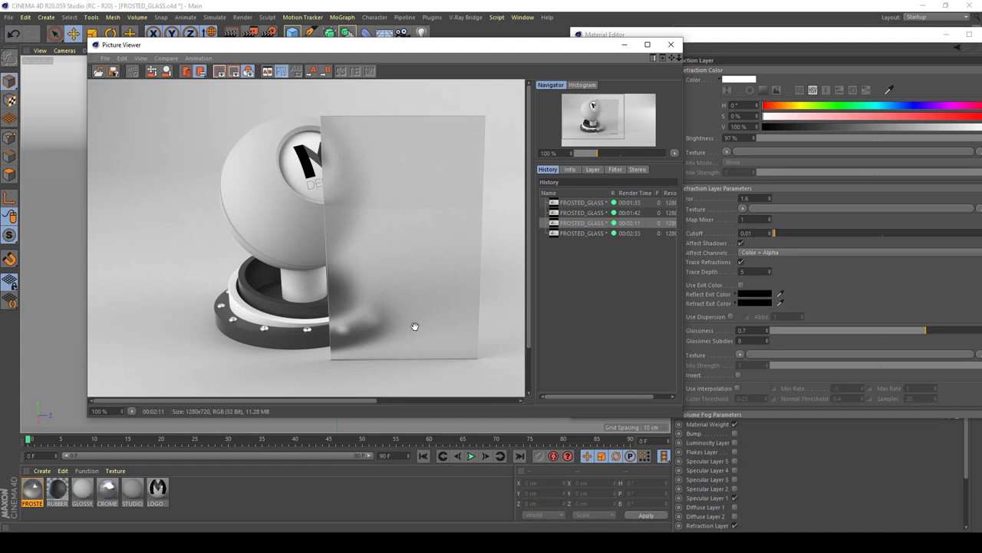
key("Down")
key("Up")
key("Up")
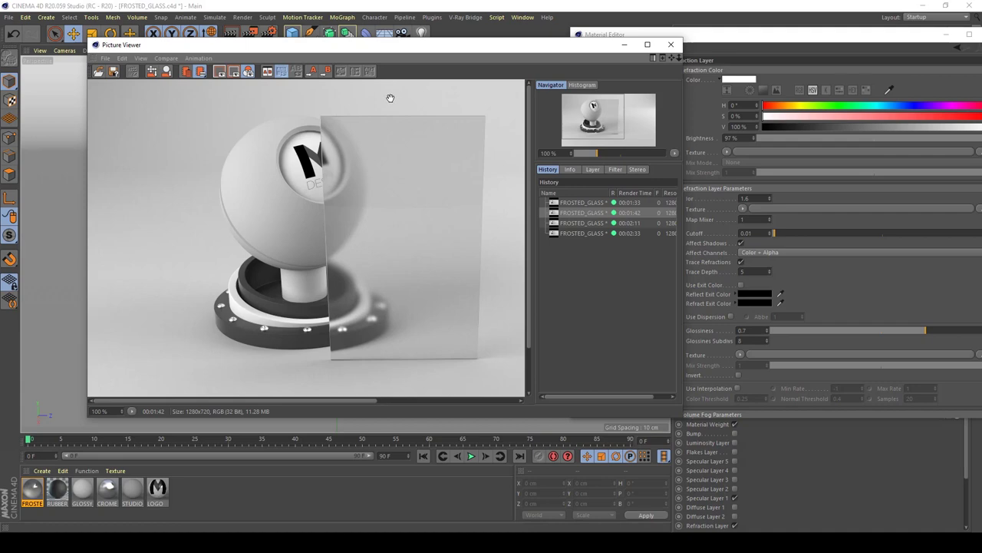
key("Up")
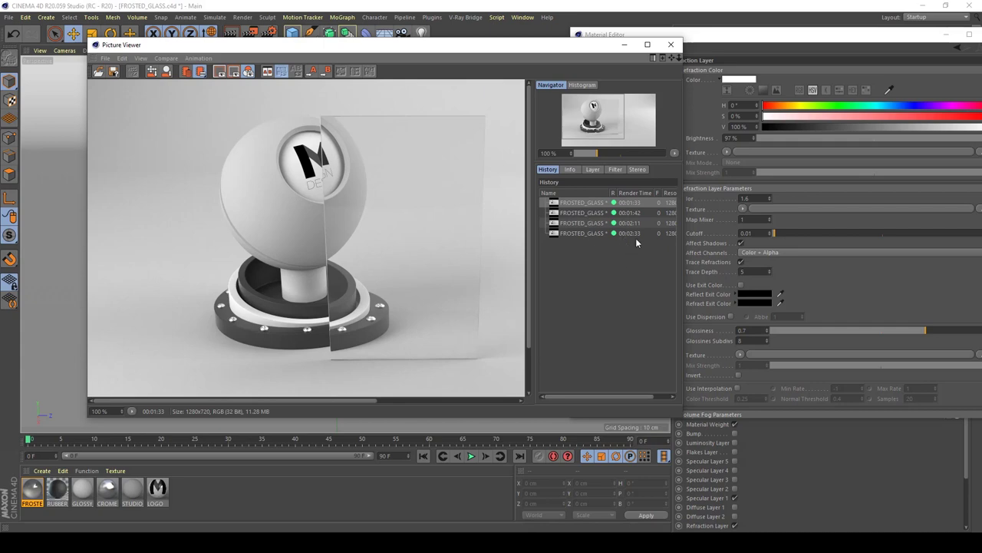
Step: Step through all four finished renders in the Picture Viewer history to examine how the glass blur changes
left_click_drag(460, 47, 462, 56)
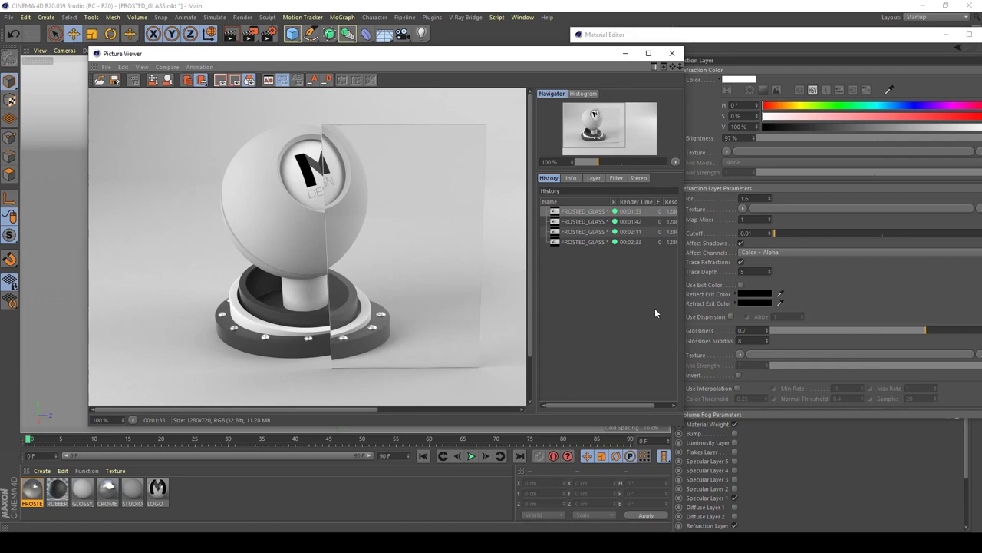
left_click_drag(536, 54, 521, 52)
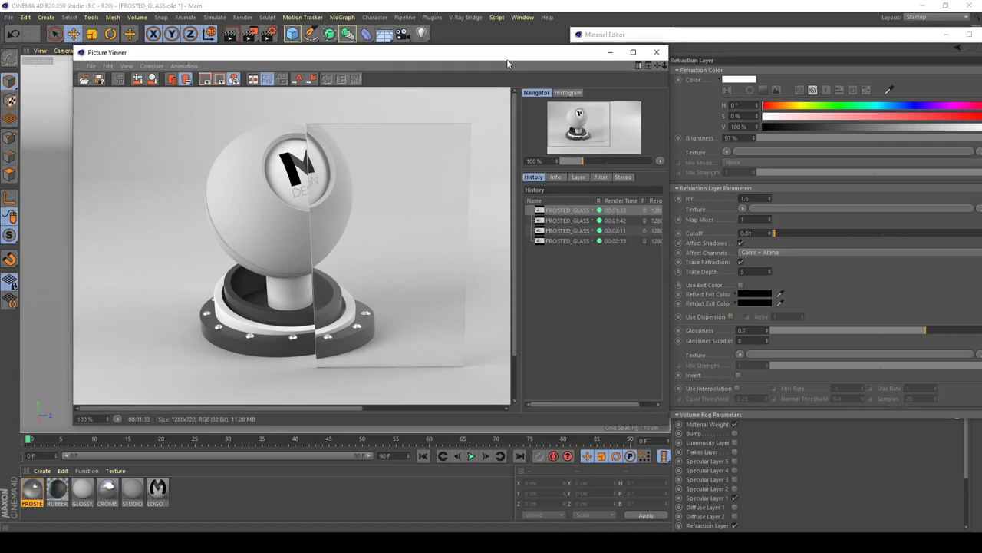
left_click(536, 218)
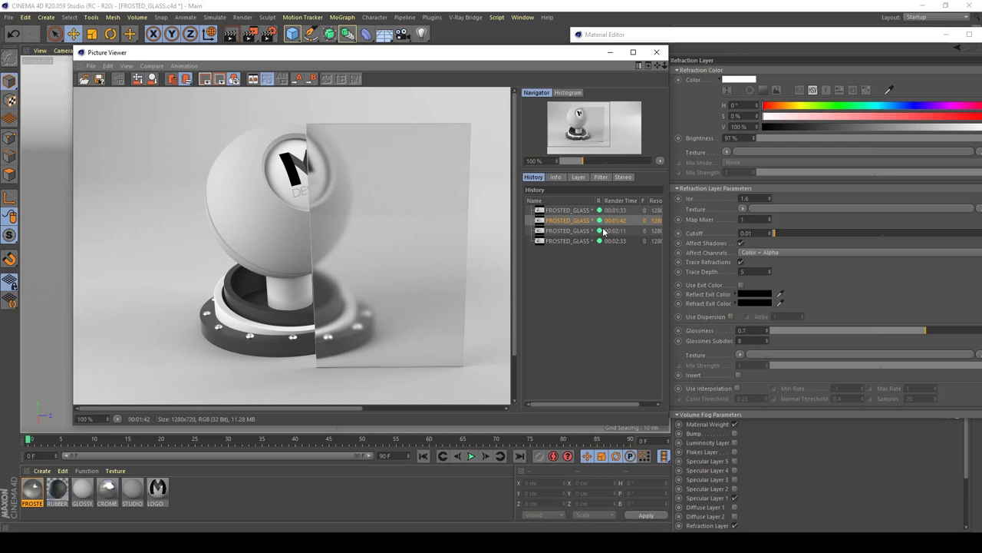
left_click(578, 231)
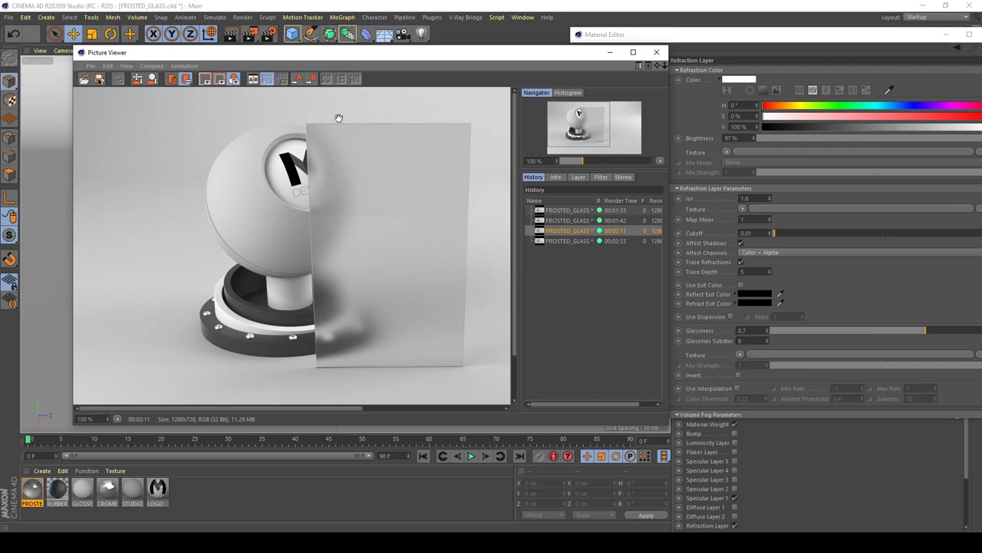
left_click(569, 241)
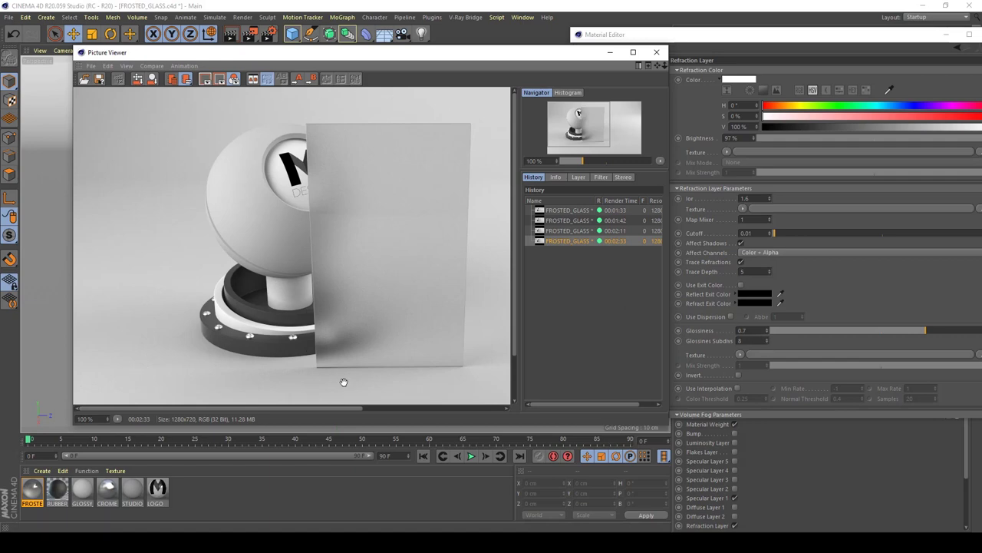
Step: Bring the material settings forward and arrange them beside the render so the refraction glossiness parameters are fully visible
left_click(743, 341)
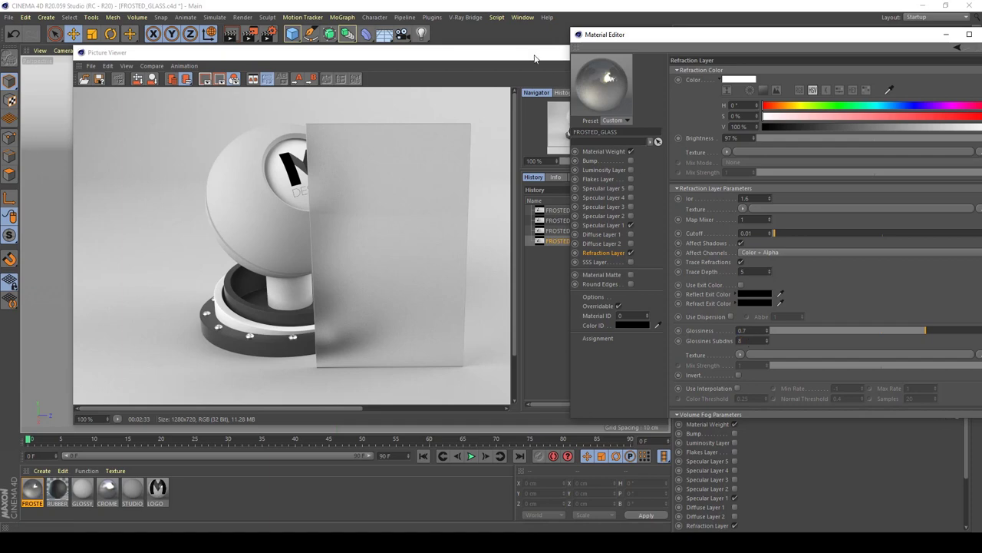
left_click_drag(535, 58, 530, 58)
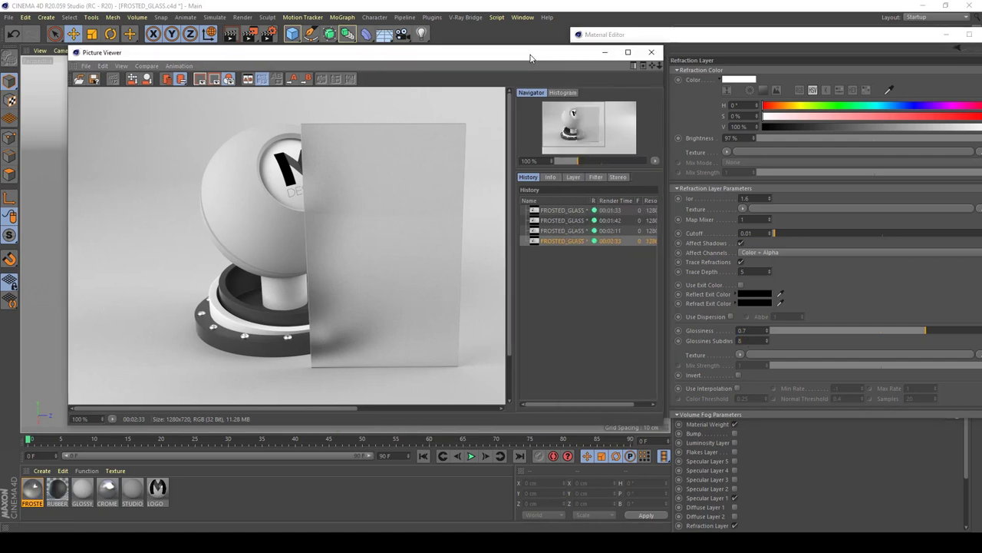
left_click_drag(524, 58, 471, 43)
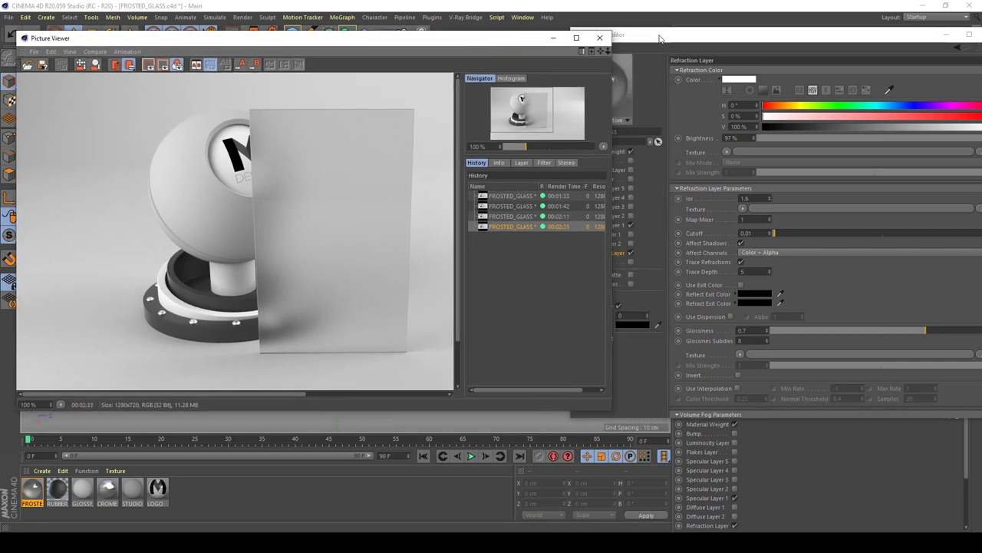
left_click_drag(658, 38, 600, 36)
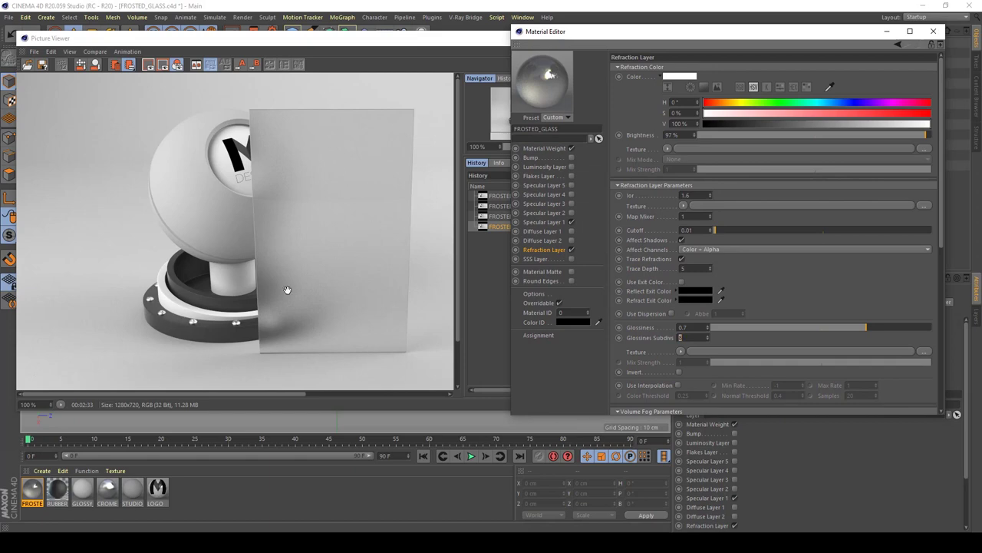
Step: Try a Checkerboard shader as the refraction glossiness texture of FROSTED_GLASS and clear it again
left_click(681, 352)
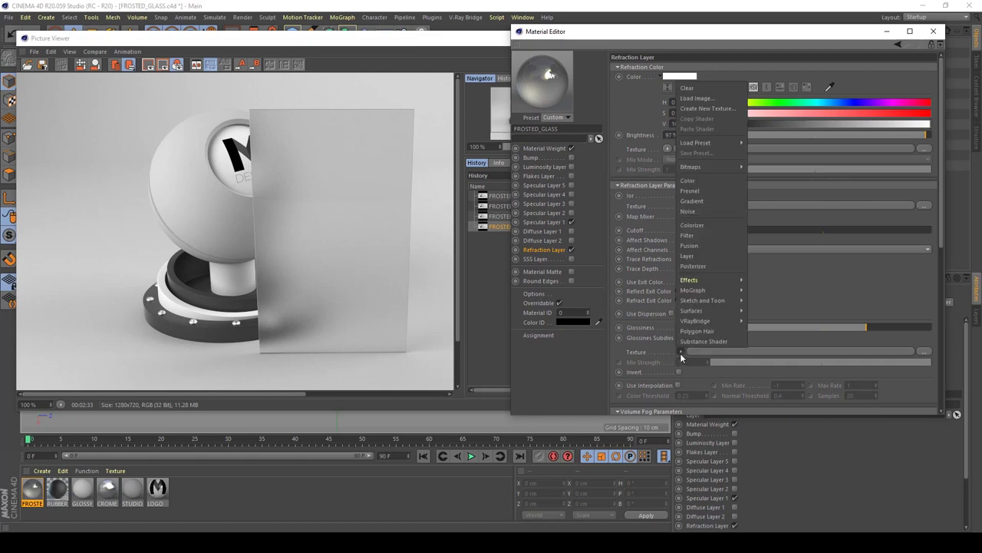
left_click(654, 359)
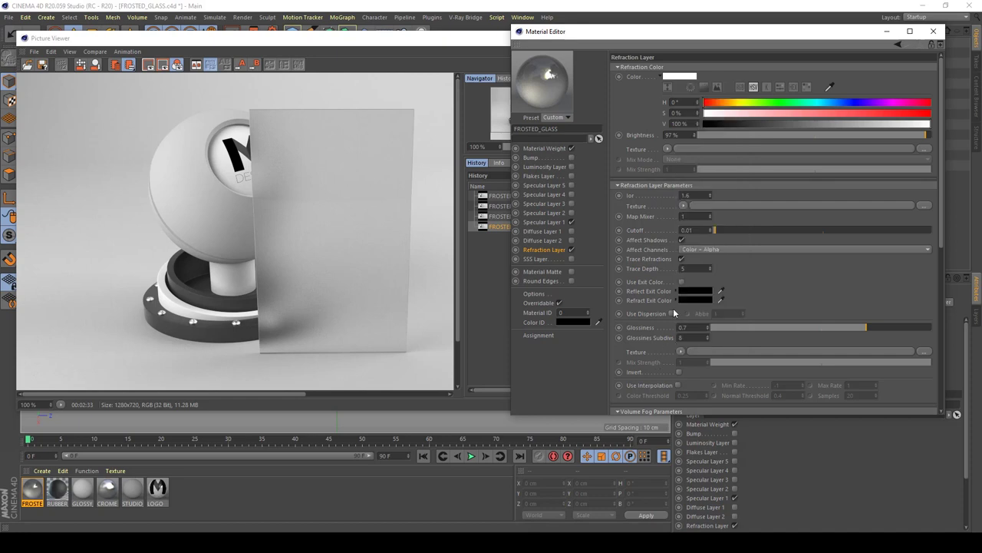
left_click(680, 352)
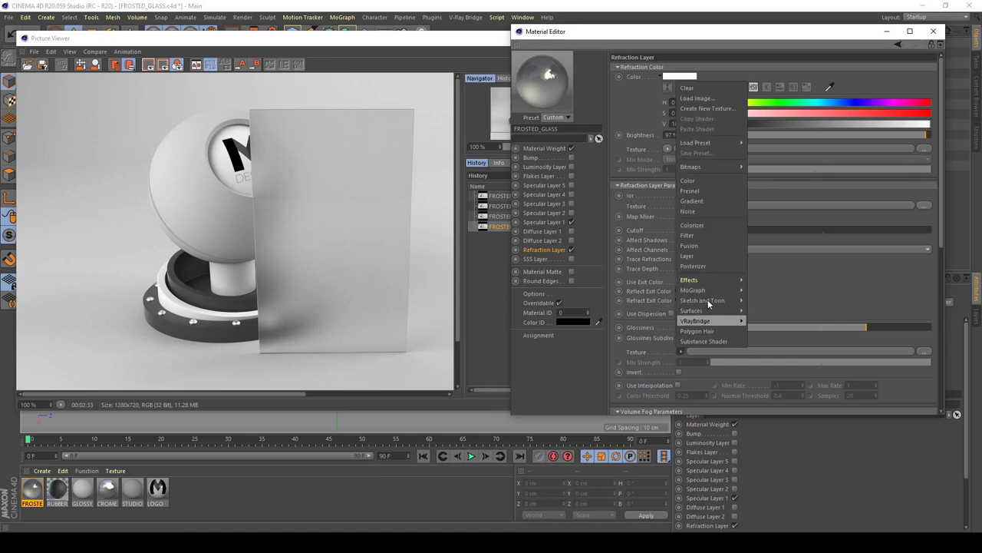
mouse_move(709, 300)
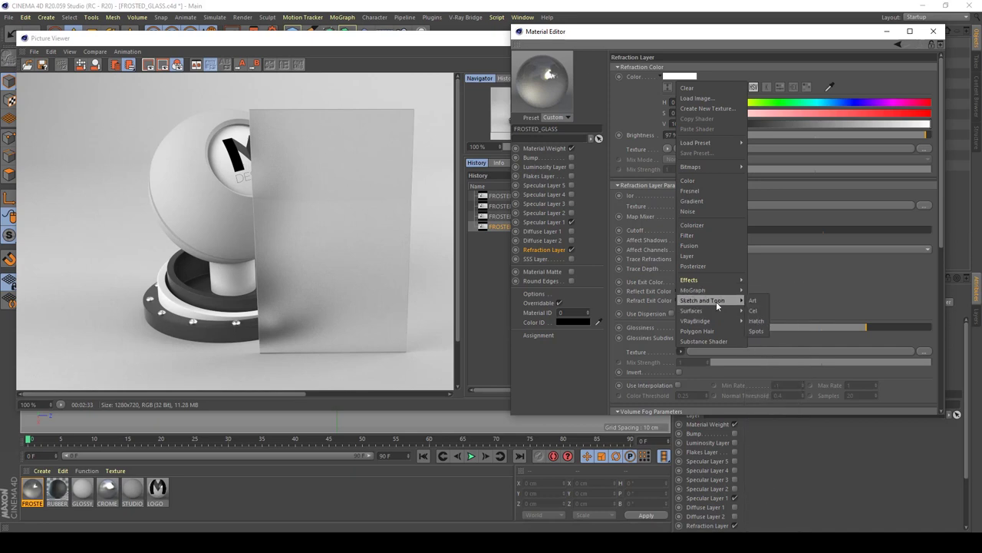
left_click(766, 302)
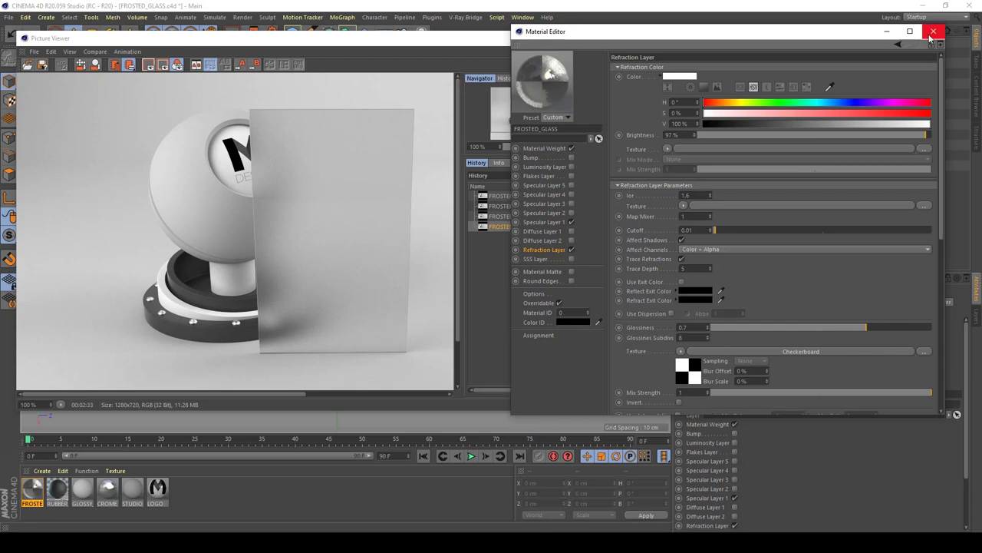
left_click(681, 351)
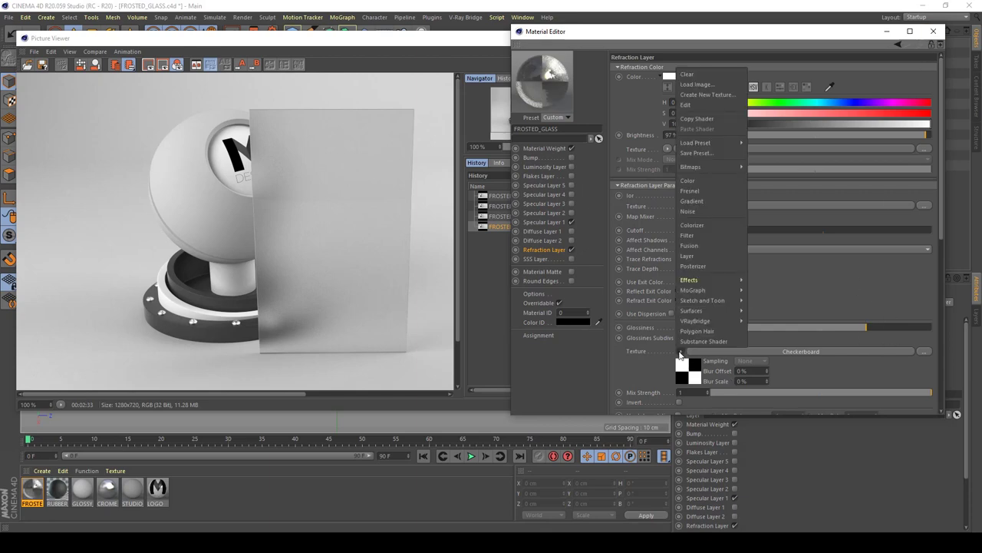
left_click(698, 74)
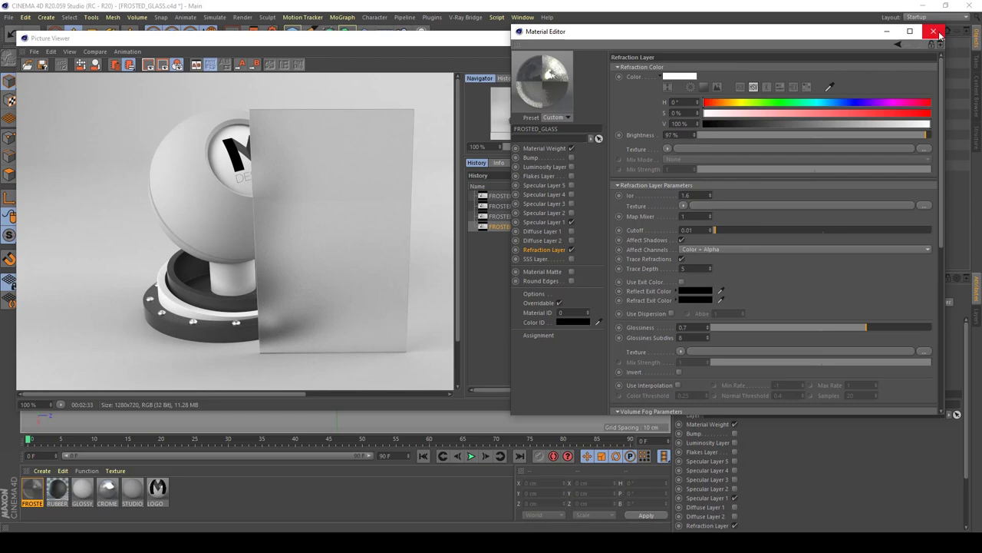
Step: Duplicate the FROSTED_GLASS material and rename the copy FROSTED_GLASS_TEX
left_click(936, 32)
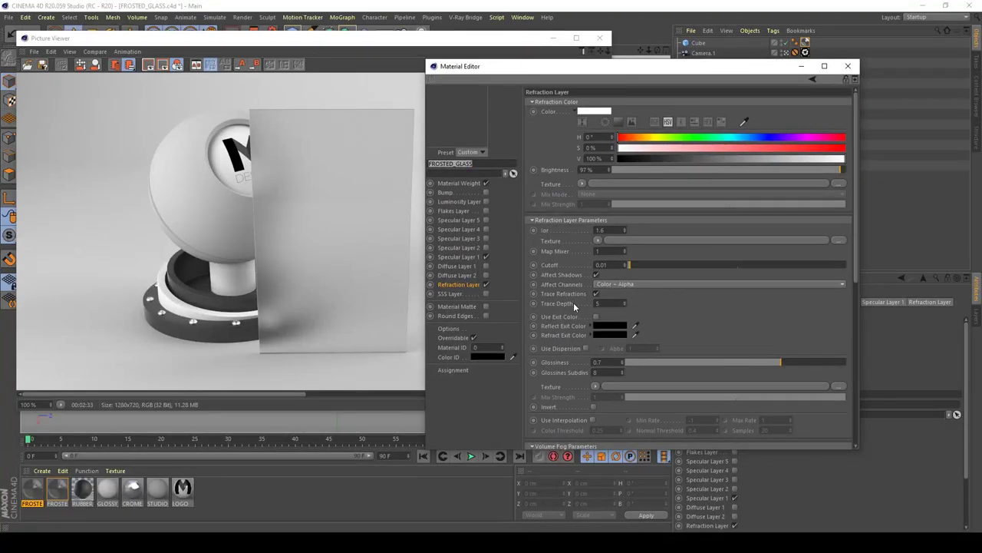
left_click(473, 164)
Step: Set the refraction glossiness of FROSTED_GLASS_TEX to 1 and load a Checkerboard surface shader as its glossiness texture
left_click(667, 362)
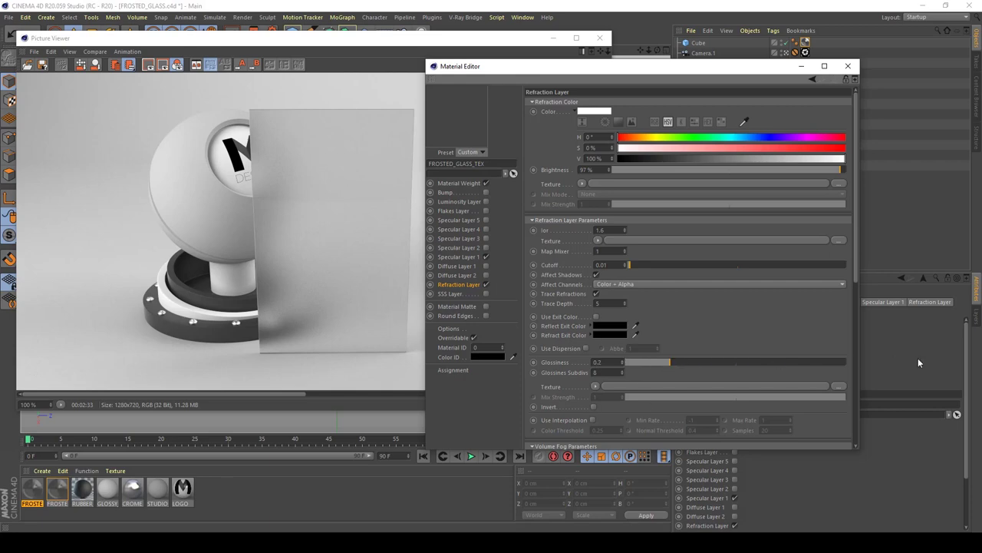
left_click(840, 364)
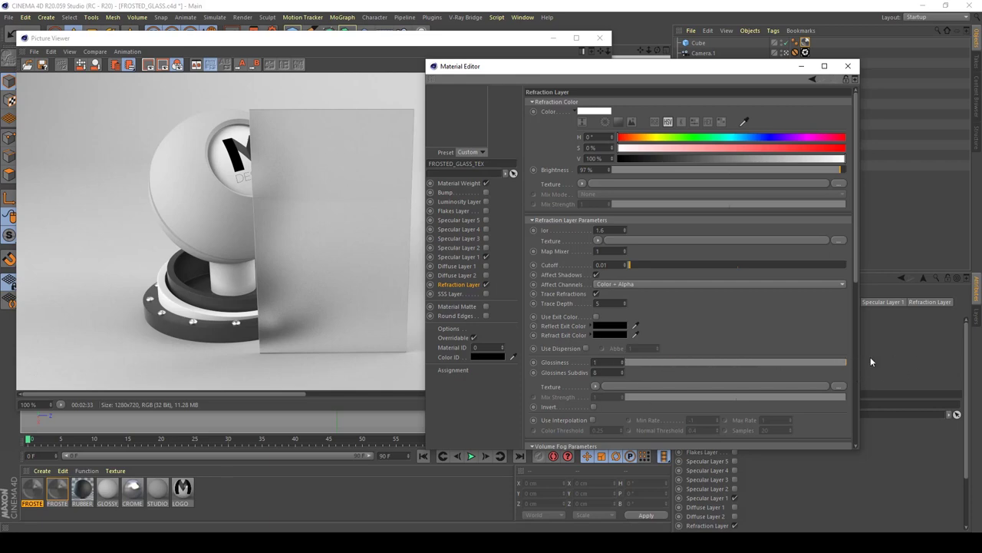
left_click(595, 386)
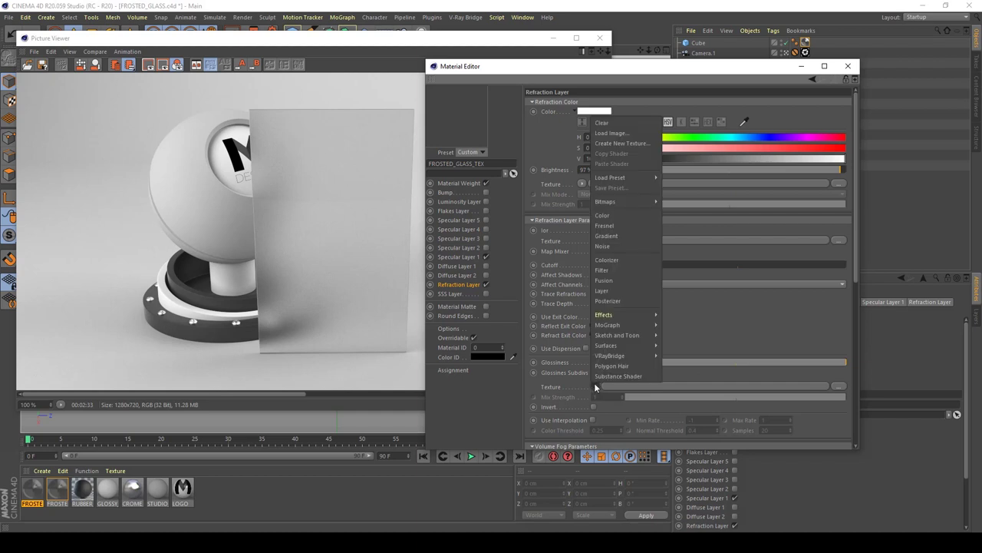
mouse_move(614, 347)
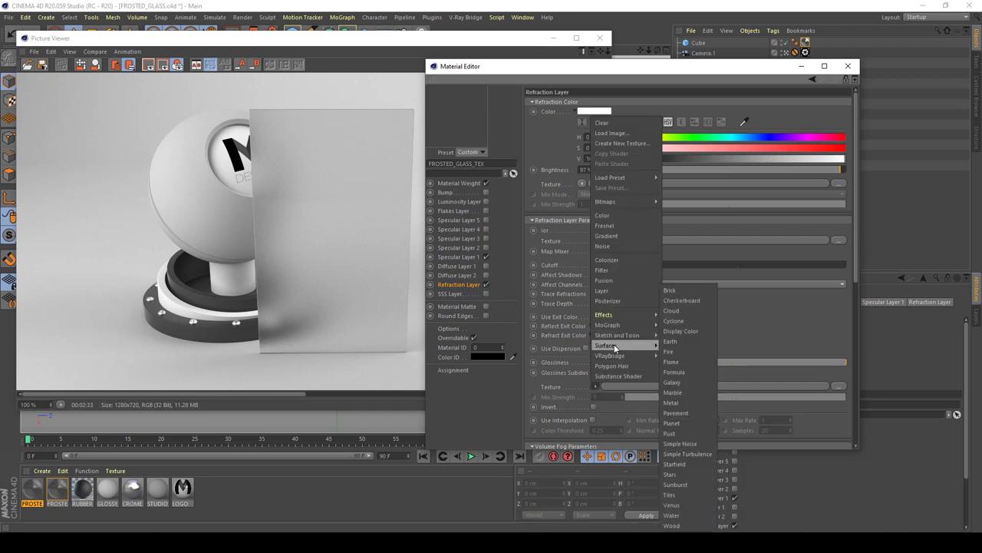
left_click(686, 301)
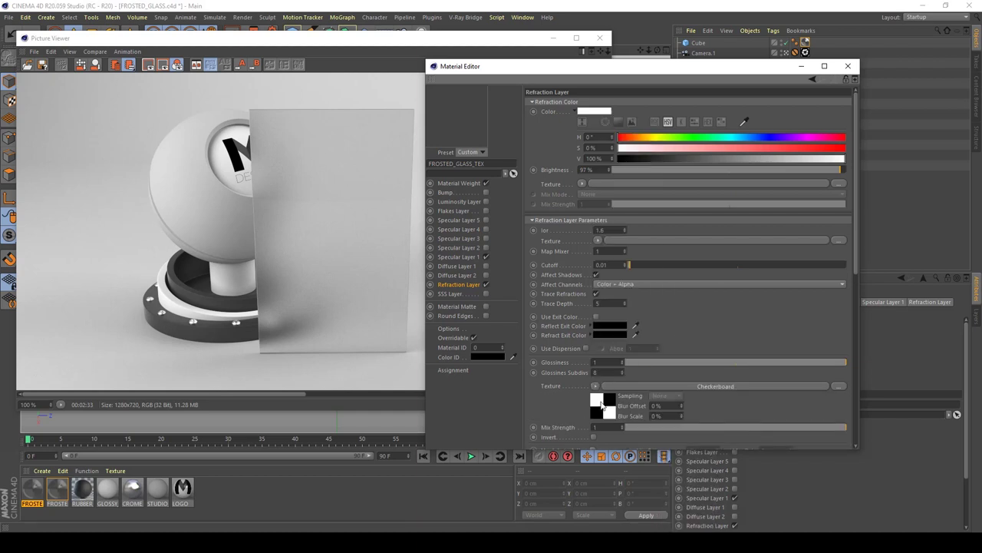
Step: Set the Checkerboard shader's U Frequency and V Frequency to 10 and return to the Refraction Layer settings
left_click(602, 404)
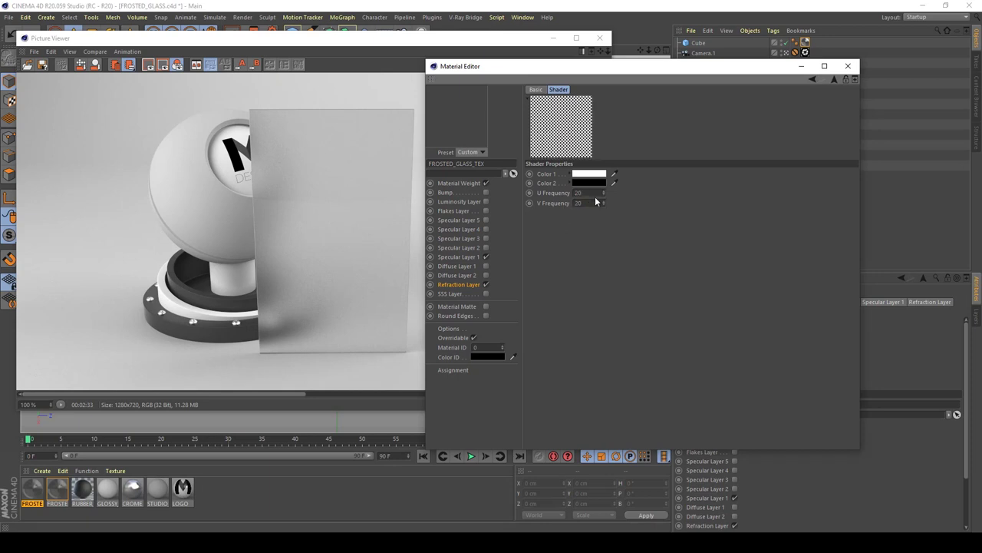
double_click(596, 194)
type("10")
key("Return")
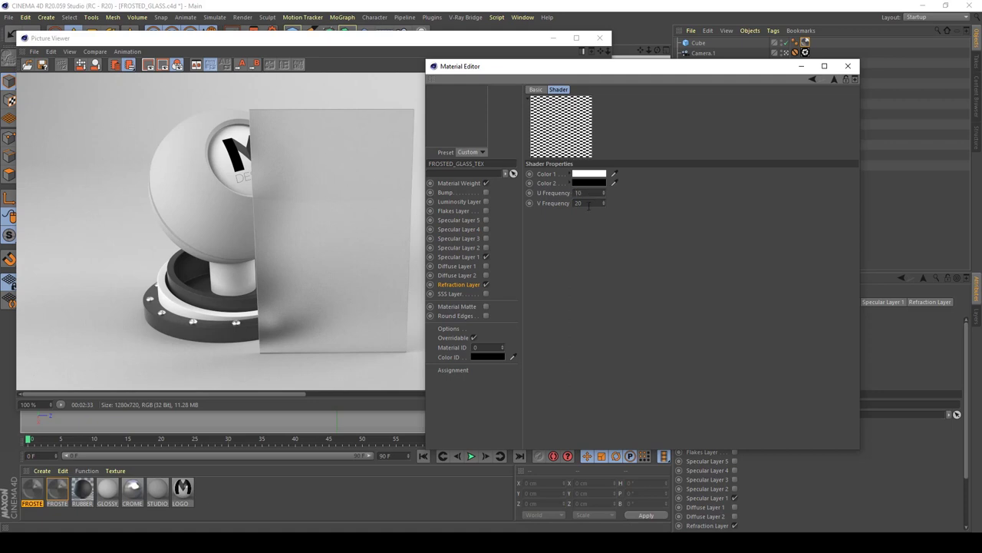
left_click(588, 204)
type("10")
key("Return")
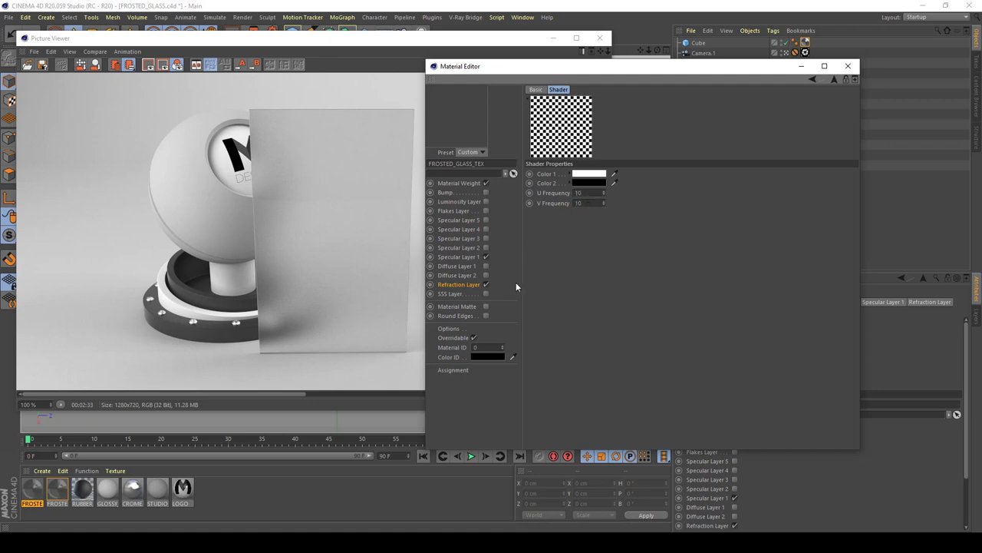
left_click(456, 284)
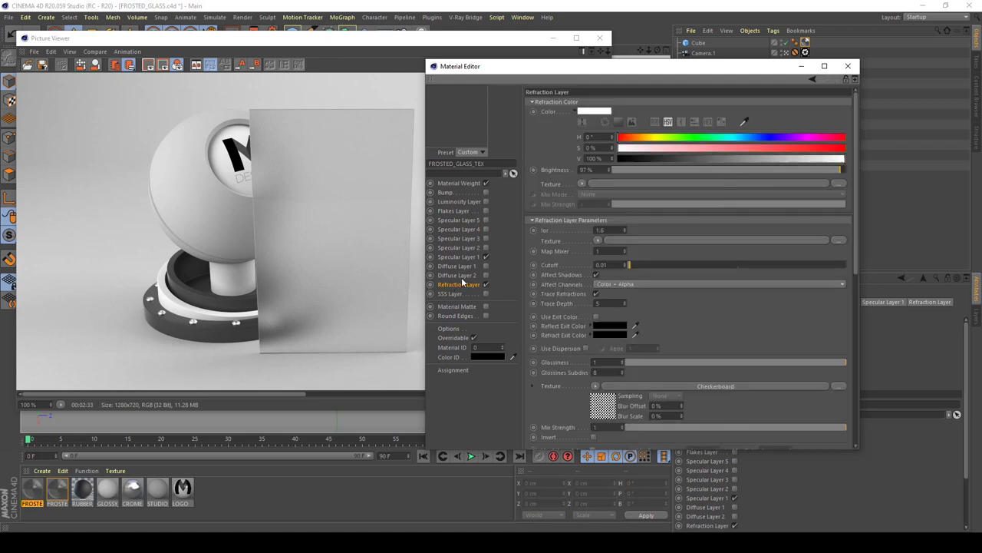
Step: Change the Checkerboard shader's Color 2 to a light grey and close the Material Editor
left_click(603, 402)
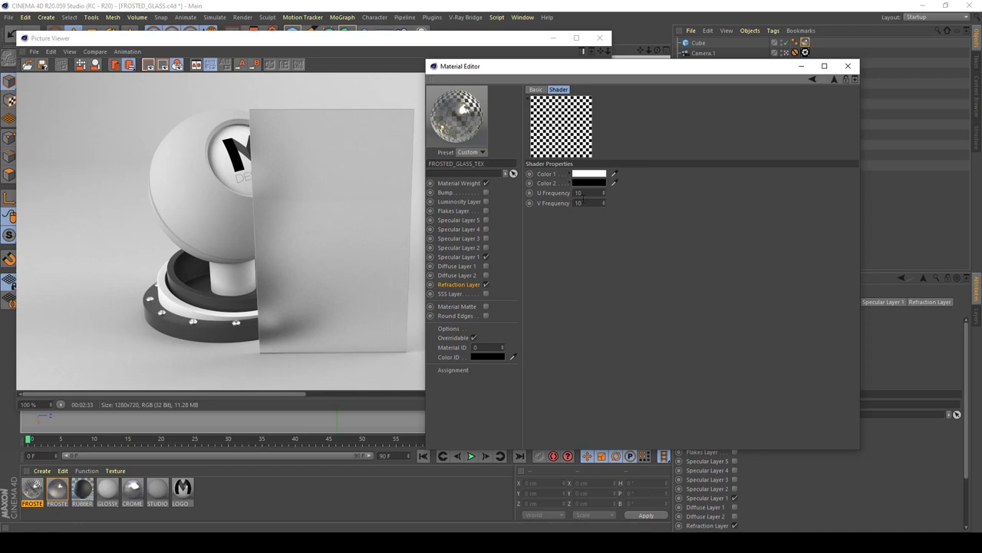
left_click(587, 183)
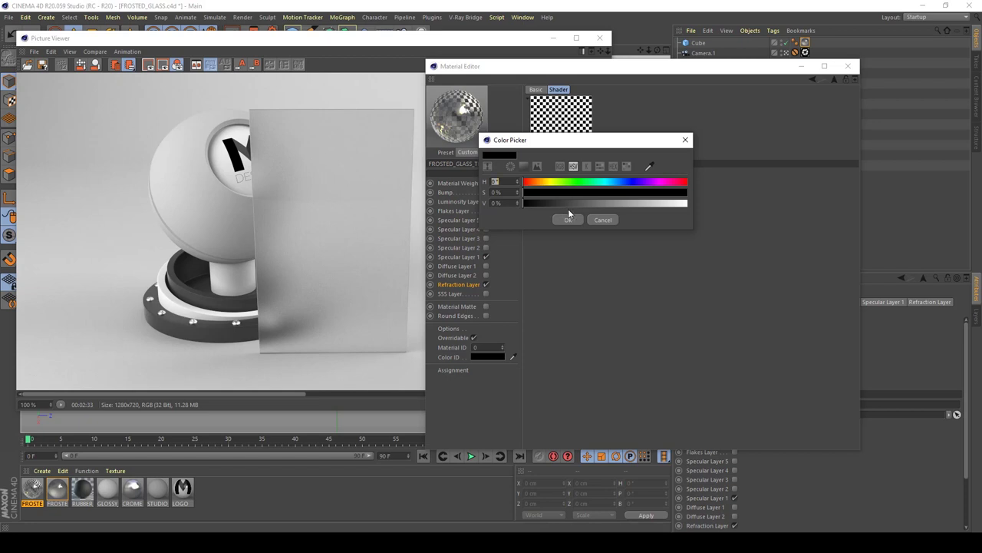
left_click(664, 204)
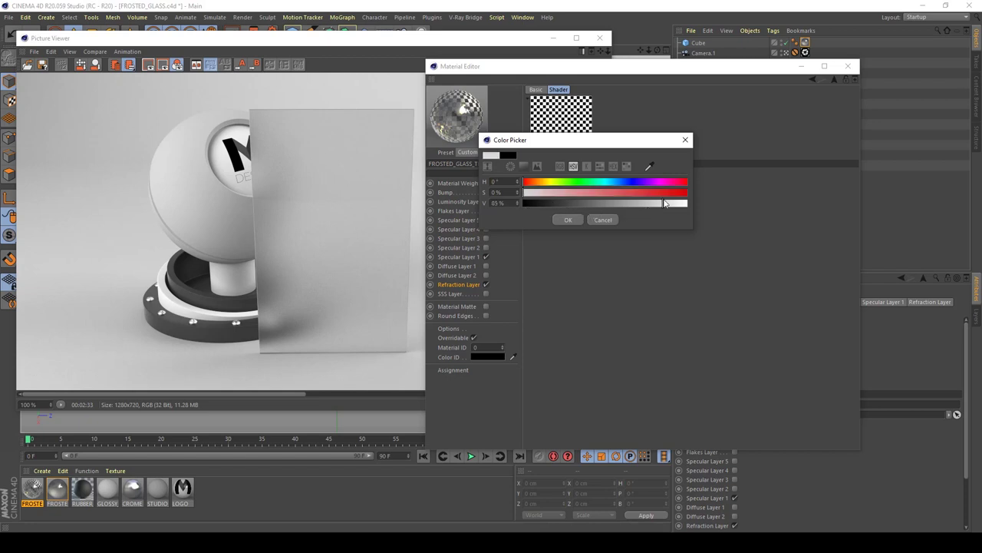
double_click(498, 203)
type("8")
key("Return")
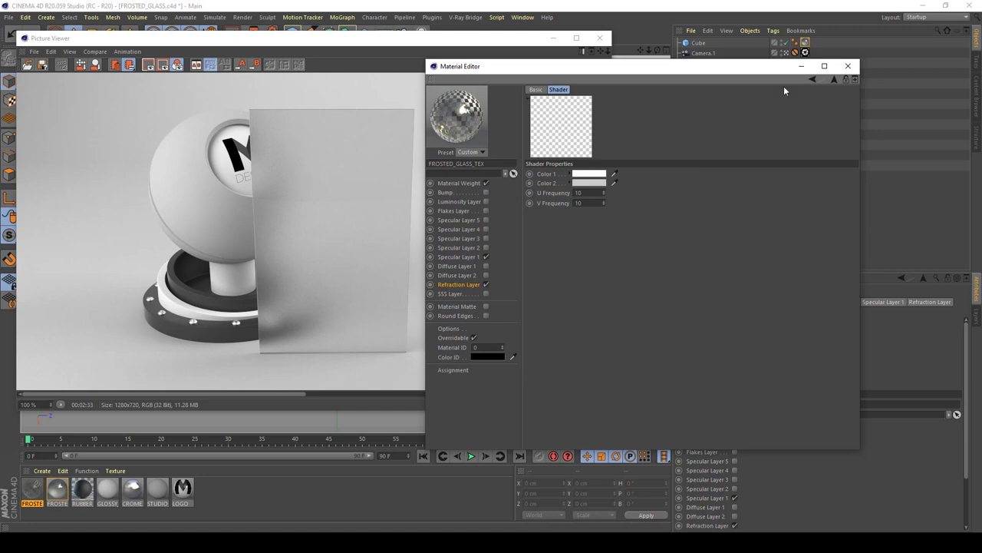
left_click(853, 66)
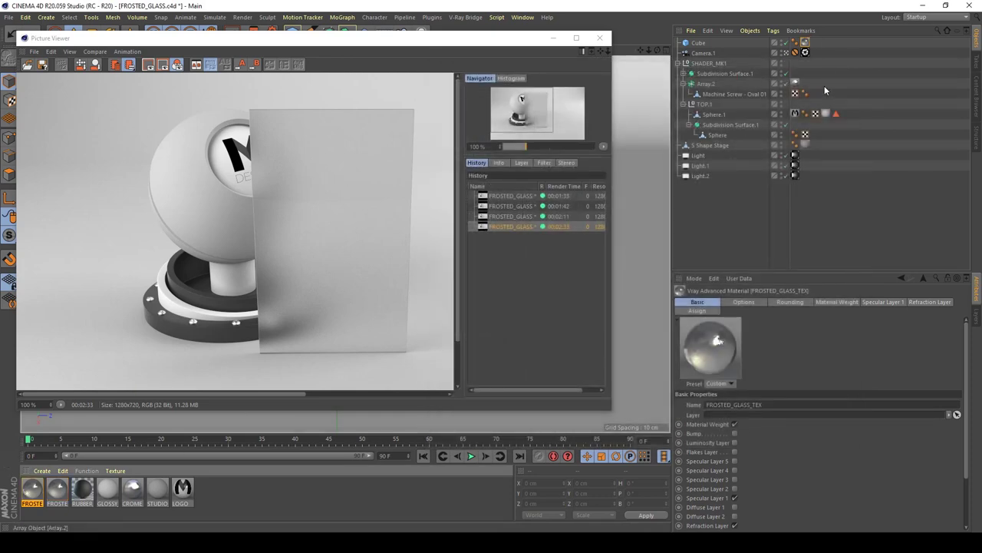
Step: Start a render of the scene, stop it before completion and close the Picture Viewer
left_click_drag(280, 34, 303, 86)
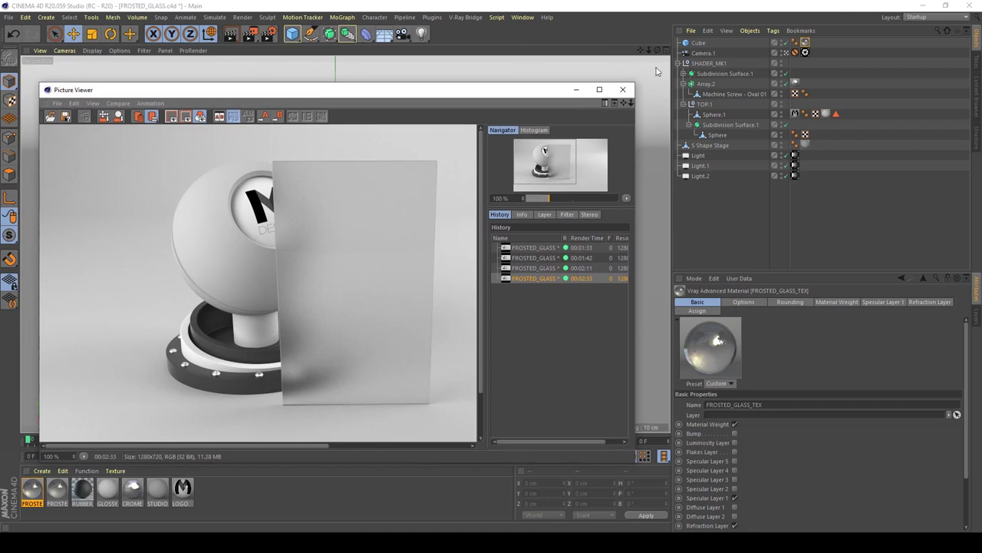
left_click(251, 35)
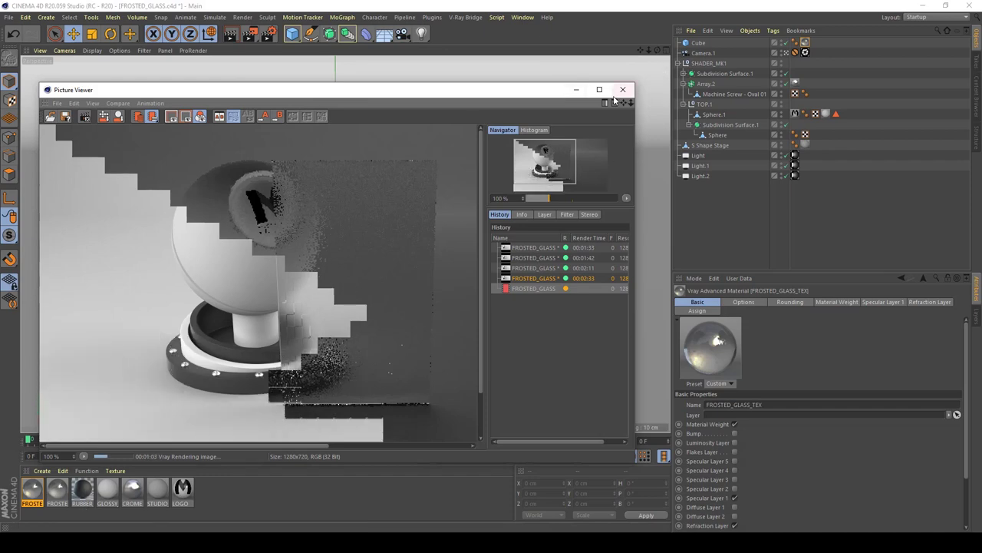
key("shift+r")
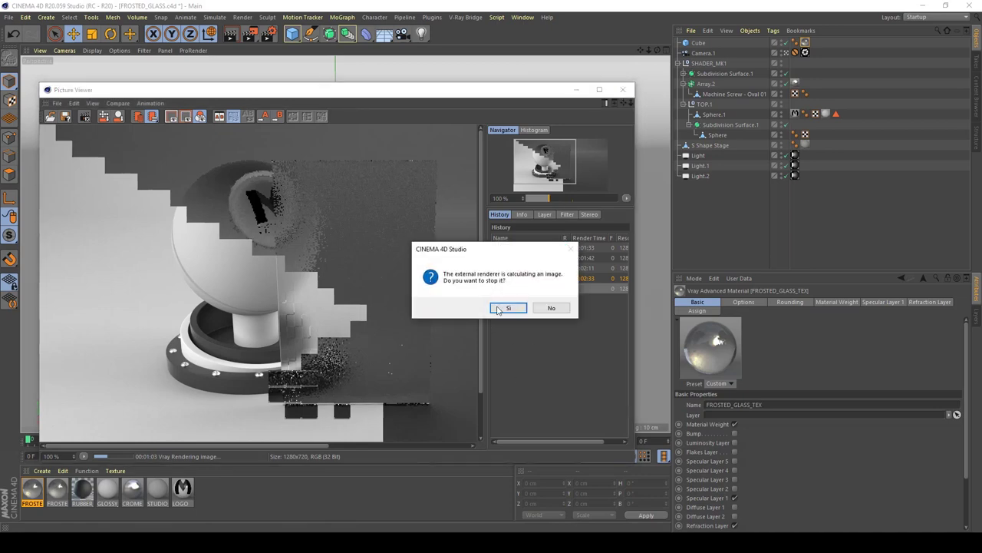
left_click(506, 306)
key("alt+F4")
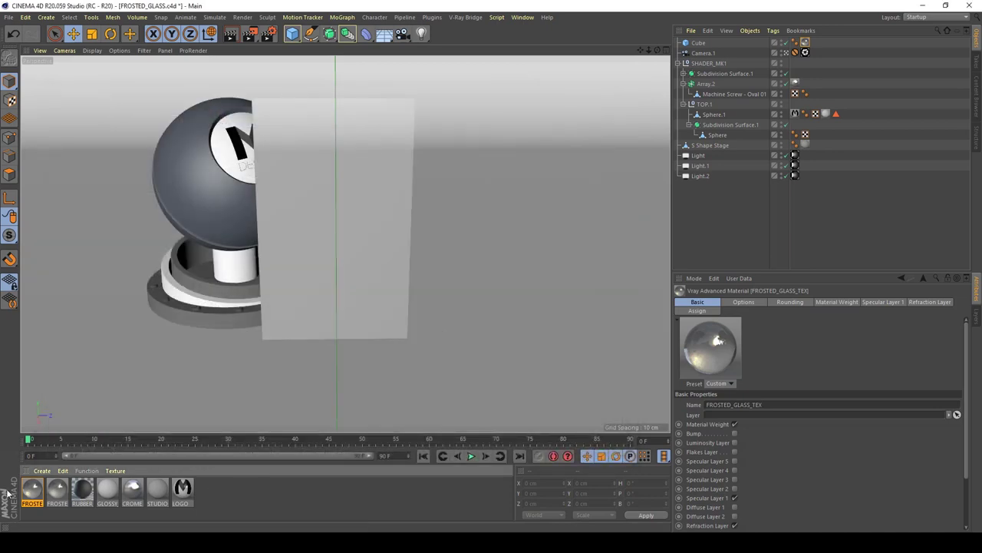
Step: Open the FROSTED_GLASS_TEX material's Checkerboard glossiness shader and darken its Color 2 to a medium grey
double_click(32, 491)
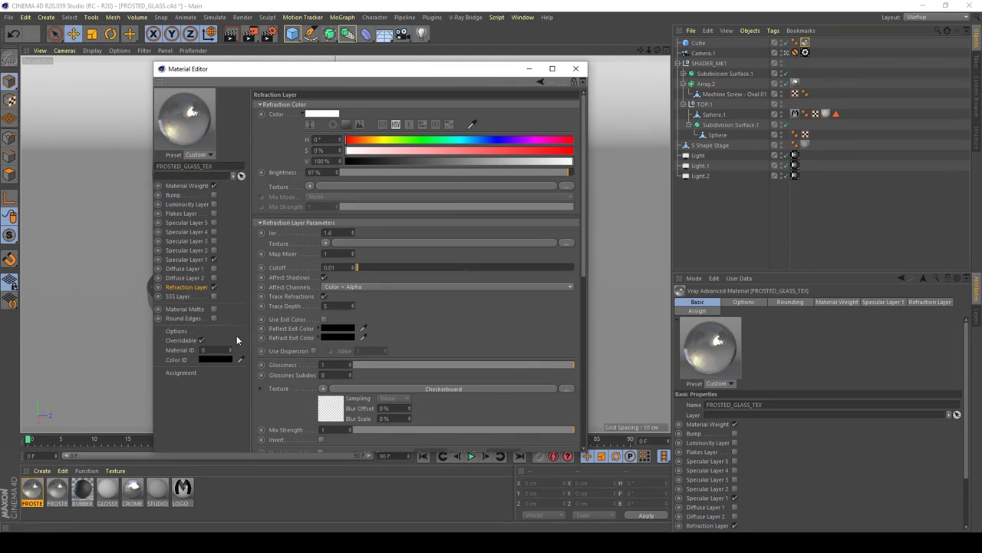
left_click(332, 421)
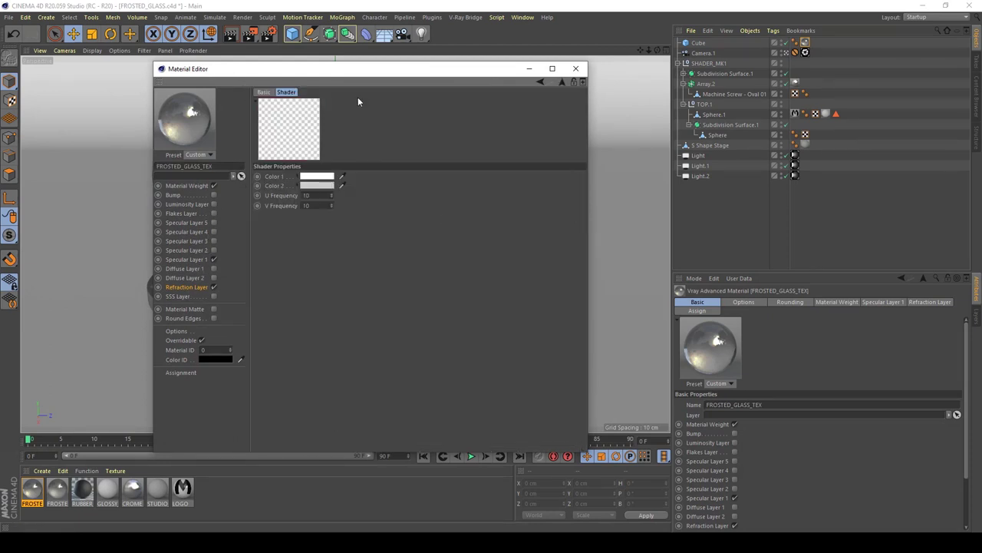
left_click(316, 188)
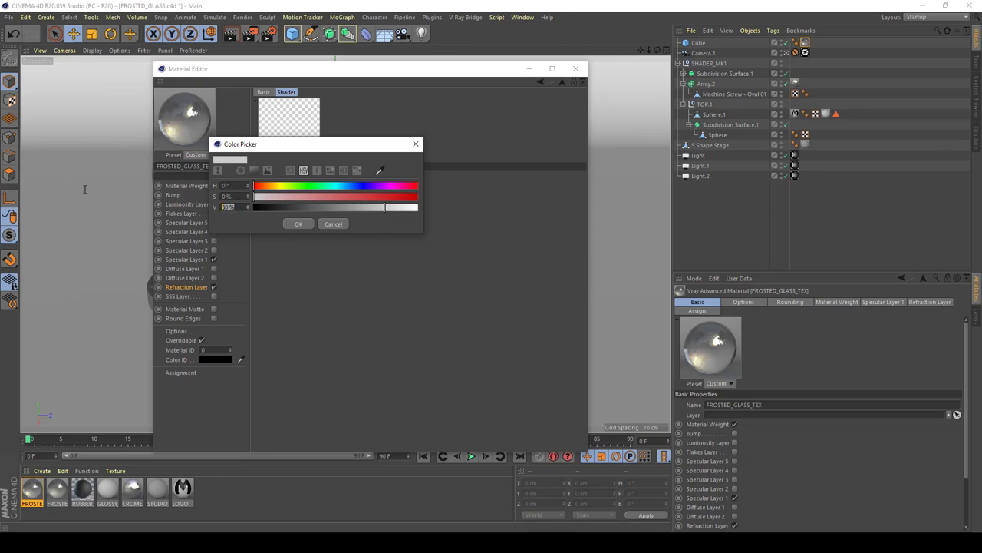
key("Return")
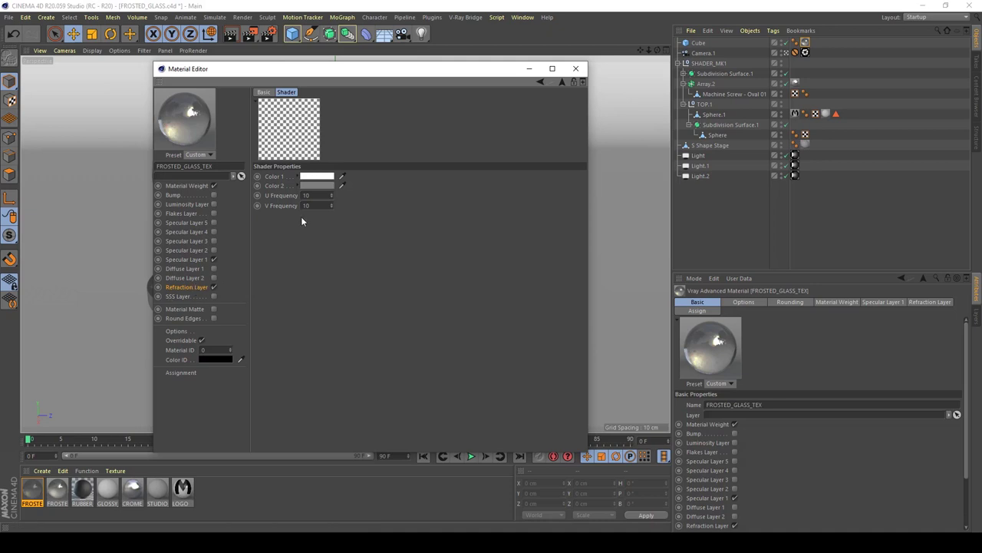
Step: Set the Checkerboard shader's U Frequency and V Frequency to 5 and return to the Refraction Layer settings
left_click(314, 196)
type("5")
key("Return")
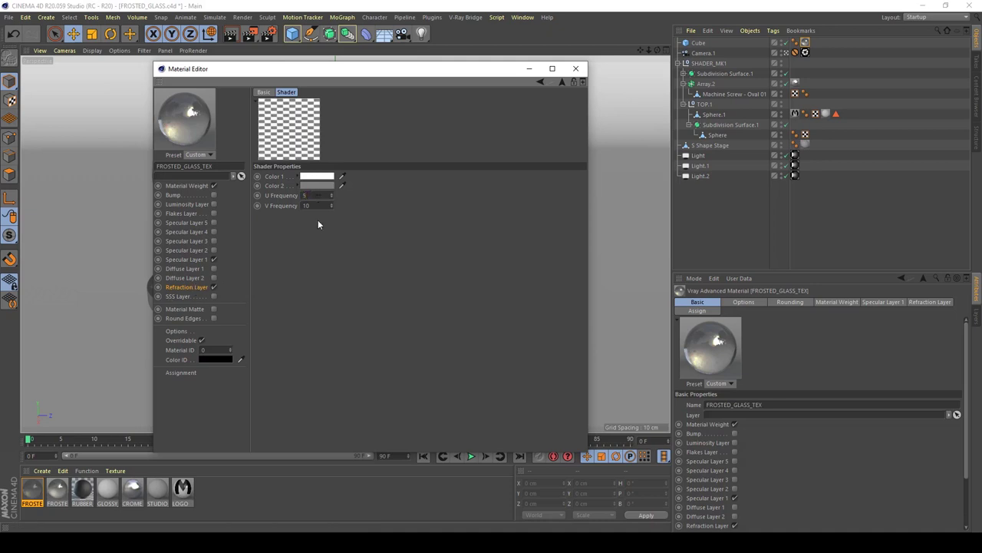
left_click(321, 205)
type("5")
key("Return")
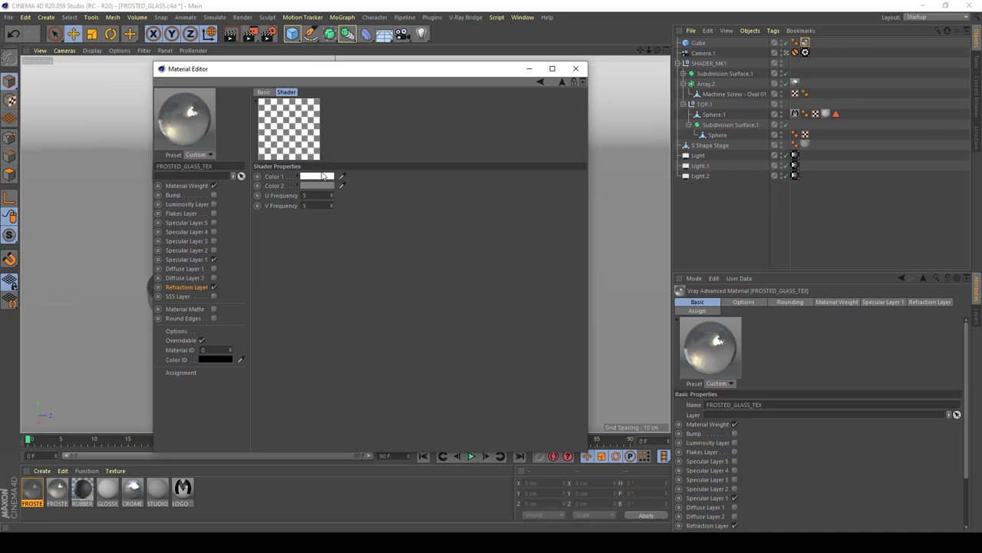
left_click(201, 286)
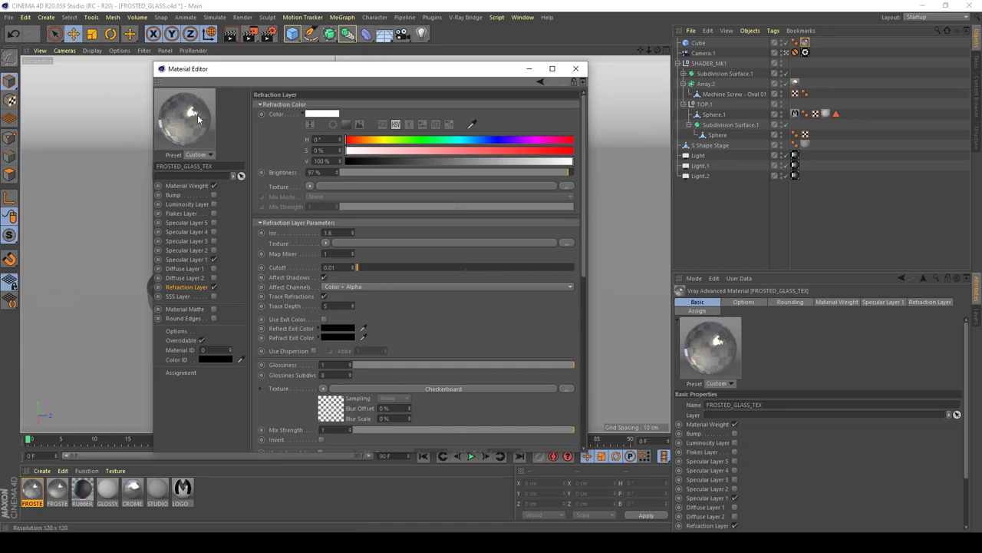
Step: Render the scene to check the checker pattern, stop the render early, and close the Picture Viewer and Material Editor
left_click(250, 34)
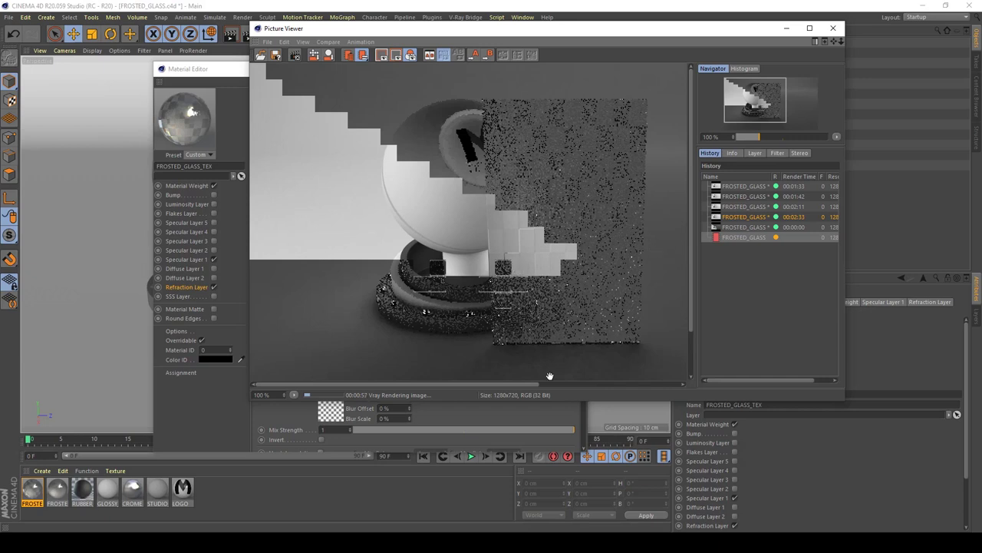
left_click(833, 29)
left_click(506, 308)
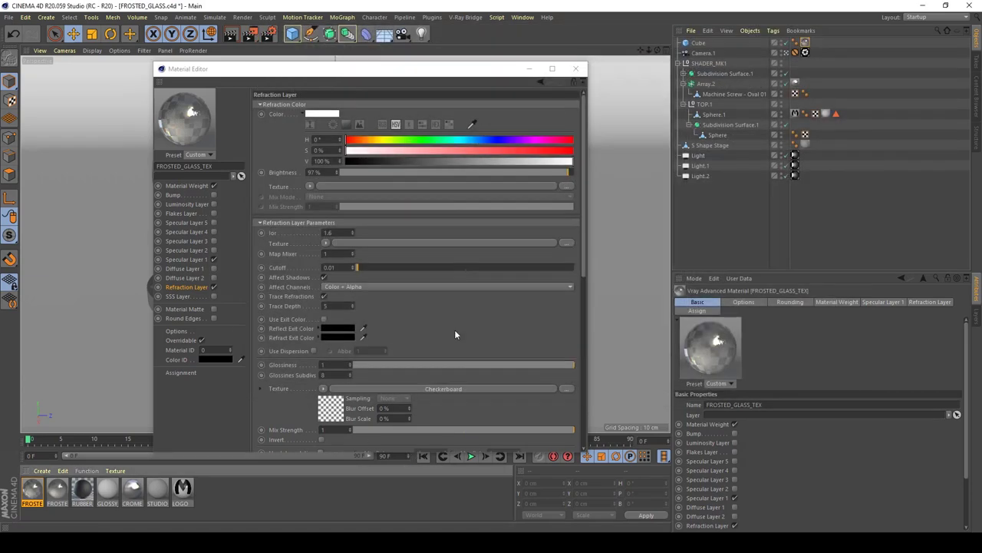
left_click(581, 72)
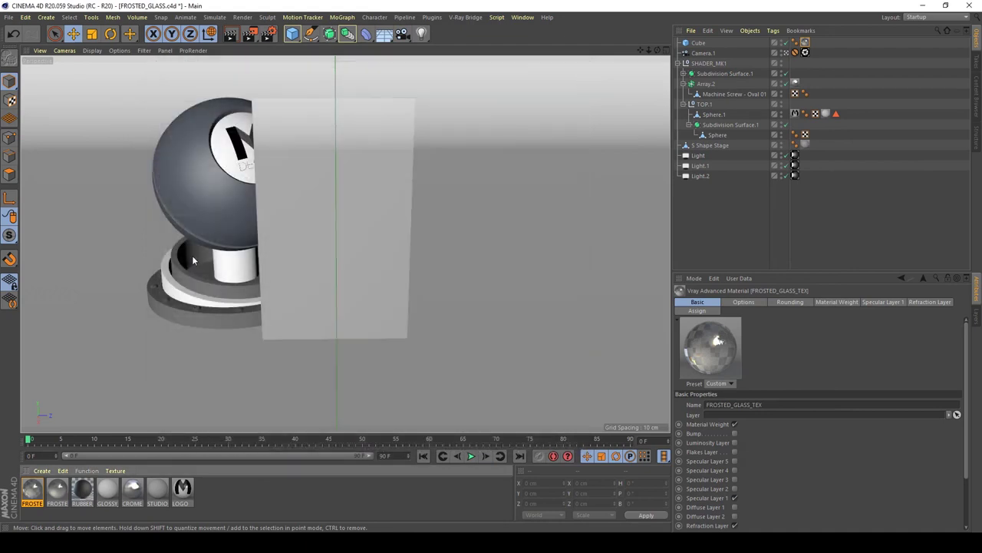
Step: Duplicate the Cube, disable the original and remove its material tag, and make the copy Cube.1 editable
left_click(699, 43)
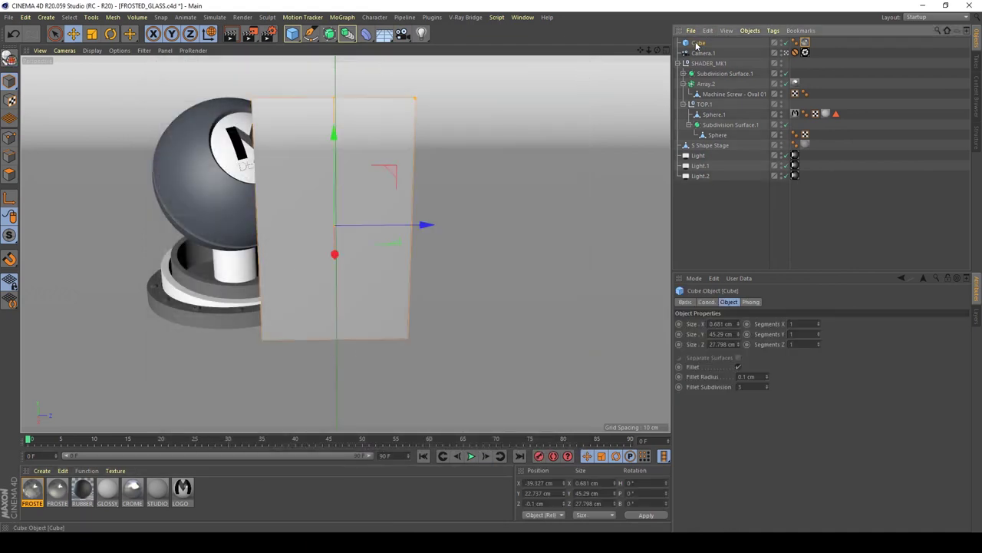
key("ctrl+c")
key("ctrl+v")
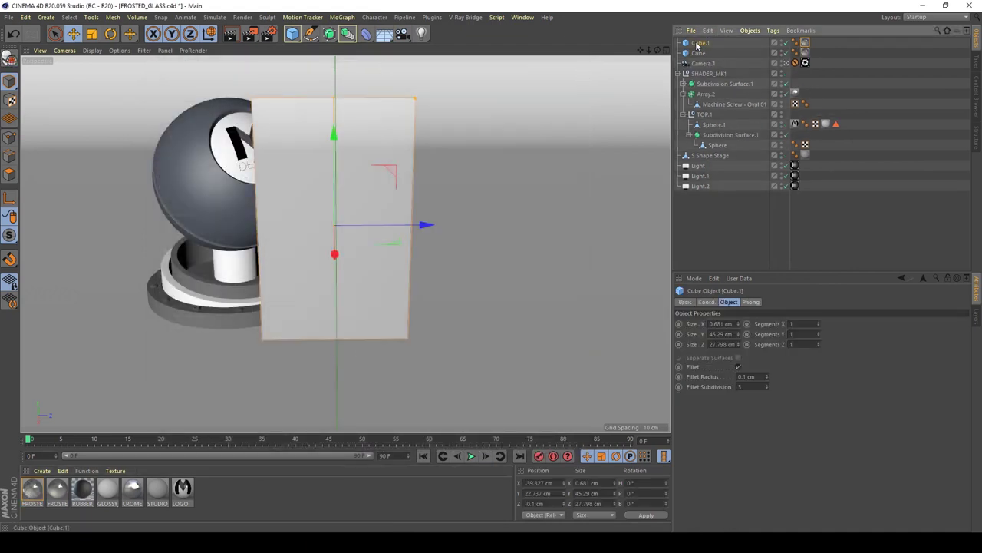
left_click(806, 53)
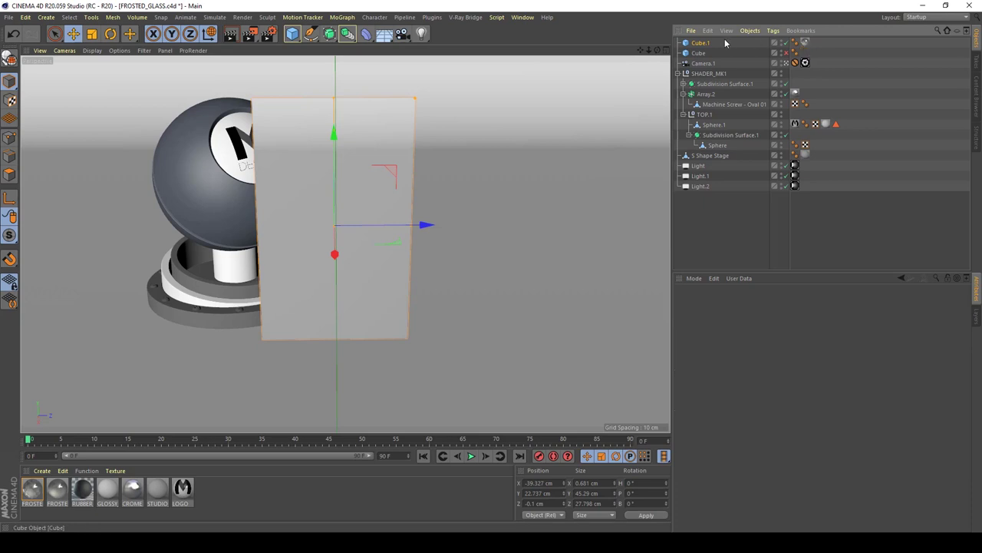
left_click(697, 44)
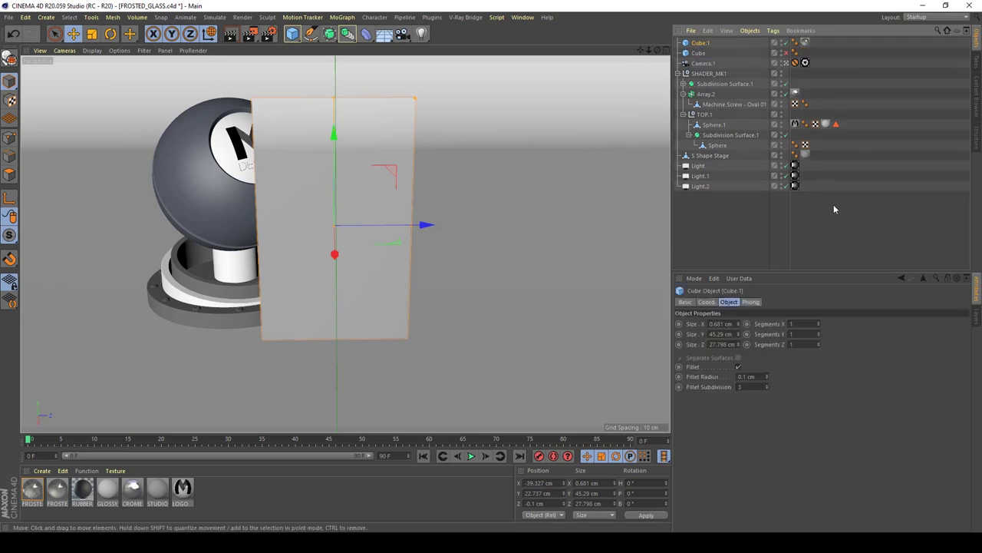
key("c")
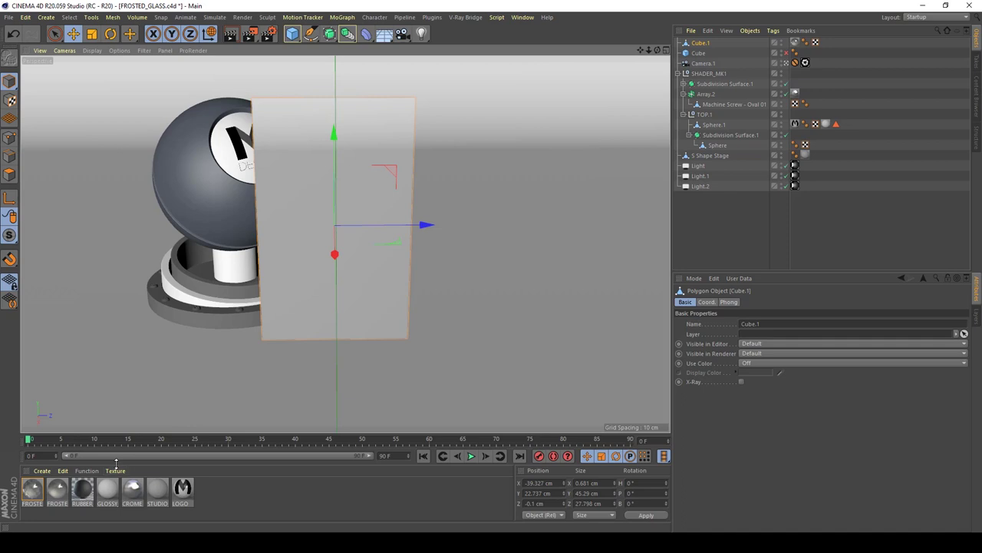
Step: Duplicate the FROSTED_GLASS material and open the copy in the Material Editor
left_click(33, 489)
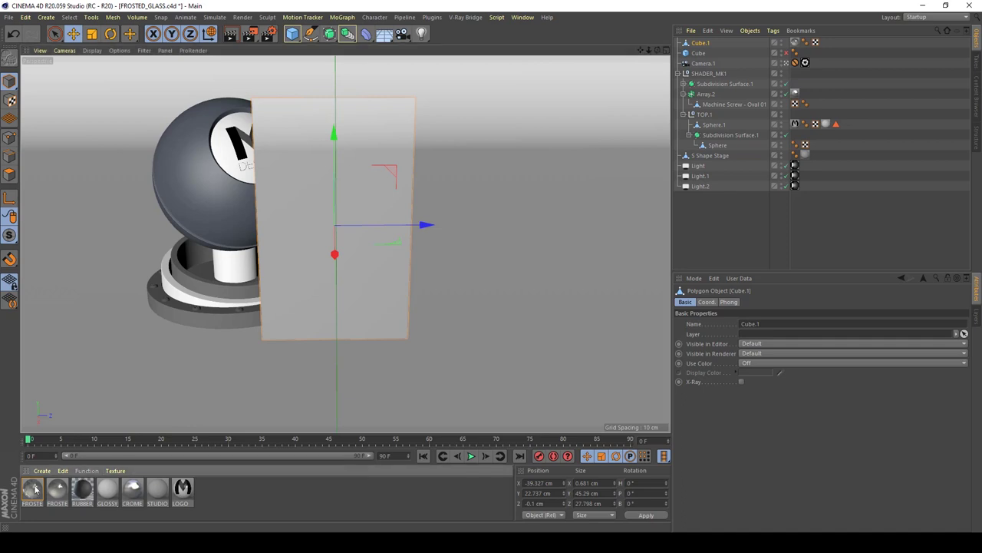
left_click_drag(33, 489, 58, 493, "ctrl")
double_click(57, 491)
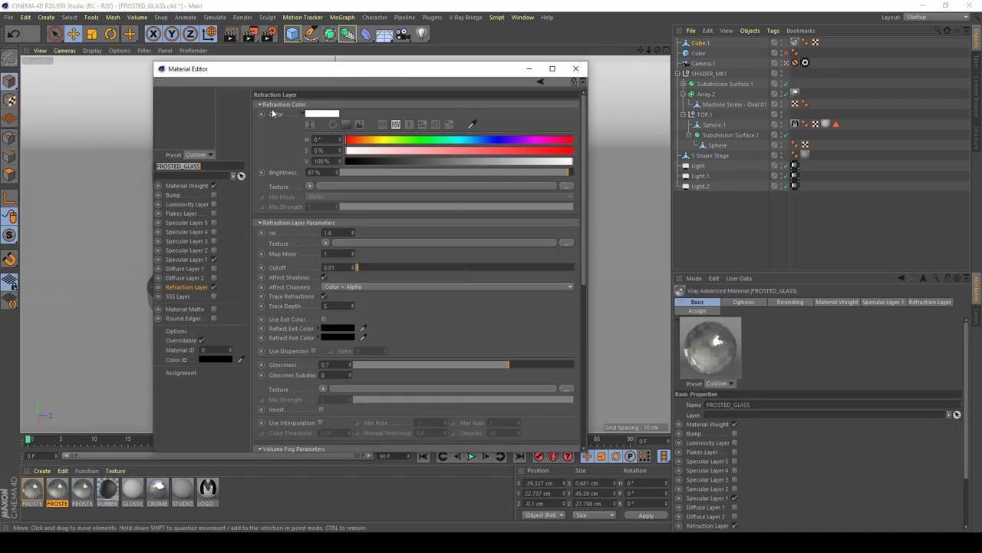
Step: Rename the copied material to GLASS, set its refraction glossiness to 1 and close the Material Editor
left_click(127, 164)
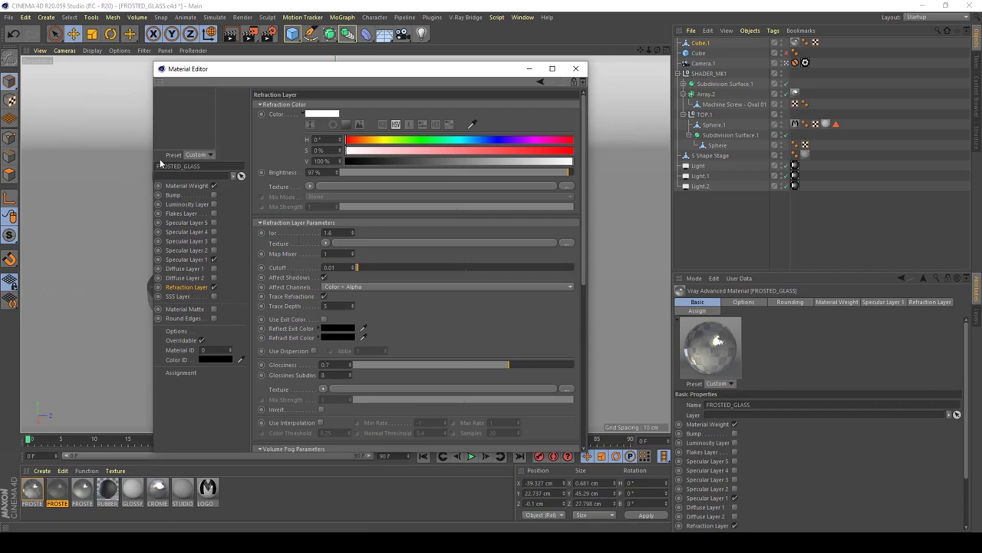
key("shift+Right")
key("shift+Right")
key("shift+Right")
key("shift+Right")
key("shift+Right")
key("shift+Right")
key("shift+Right")
key("shift+Right")
key("Delete")
key("Return")
left_click_drag(555, 363, 604, 368)
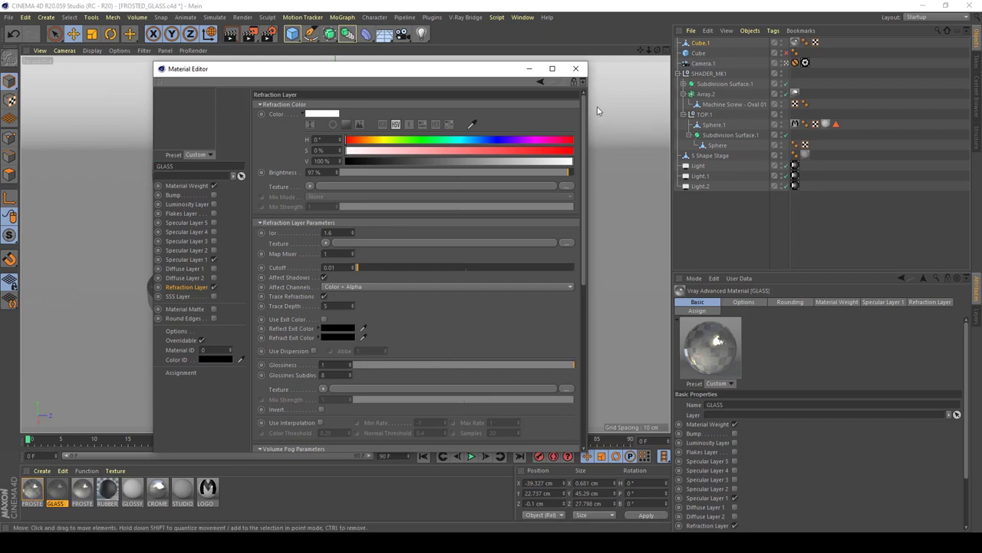
left_click(575, 69)
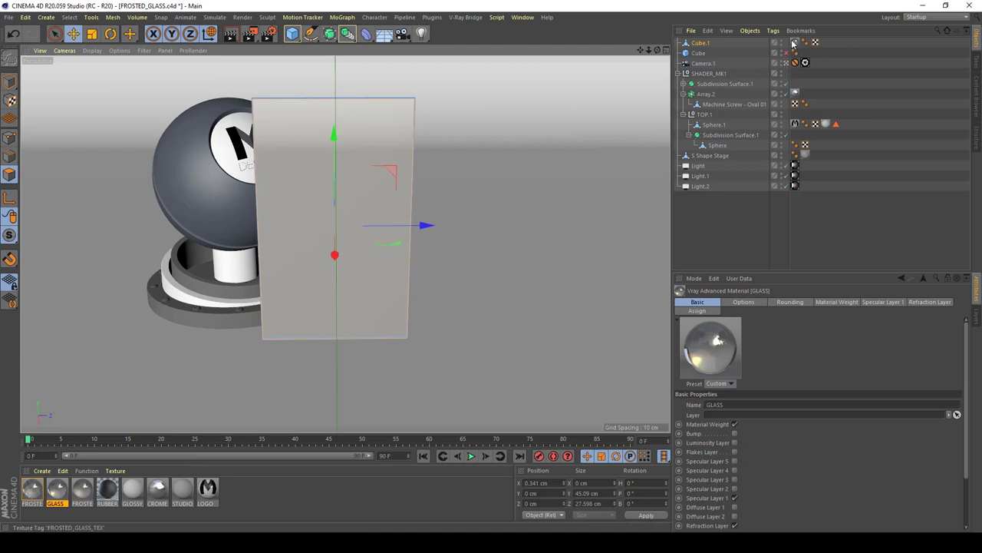
Step: Replace Cube.1's whole-object material with FROSTED_GLASS_TEX on the front face and GLASS on all remaining polygons, then deselect the object
key("ctrl+z")
key("ctrl+z")
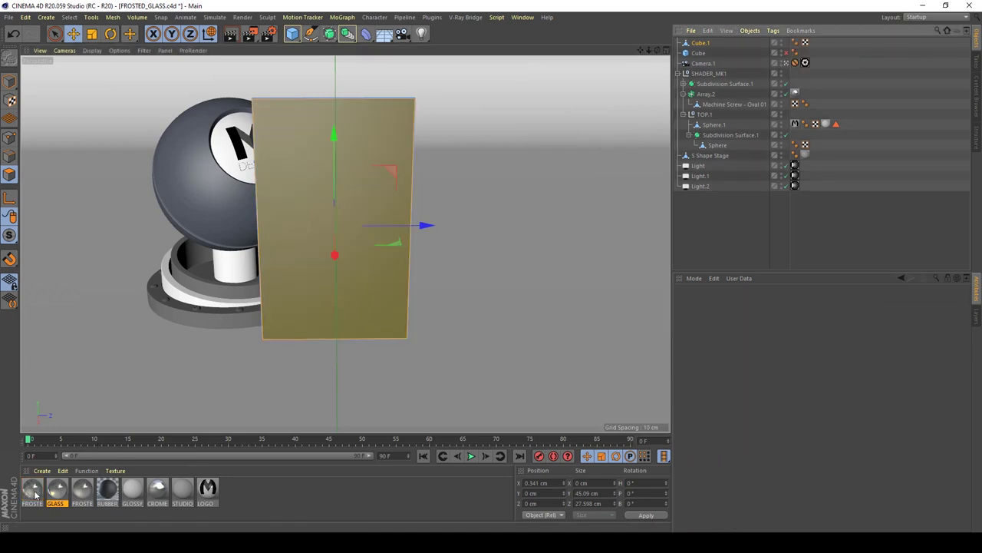
left_click_drag(33, 494, 320, 154)
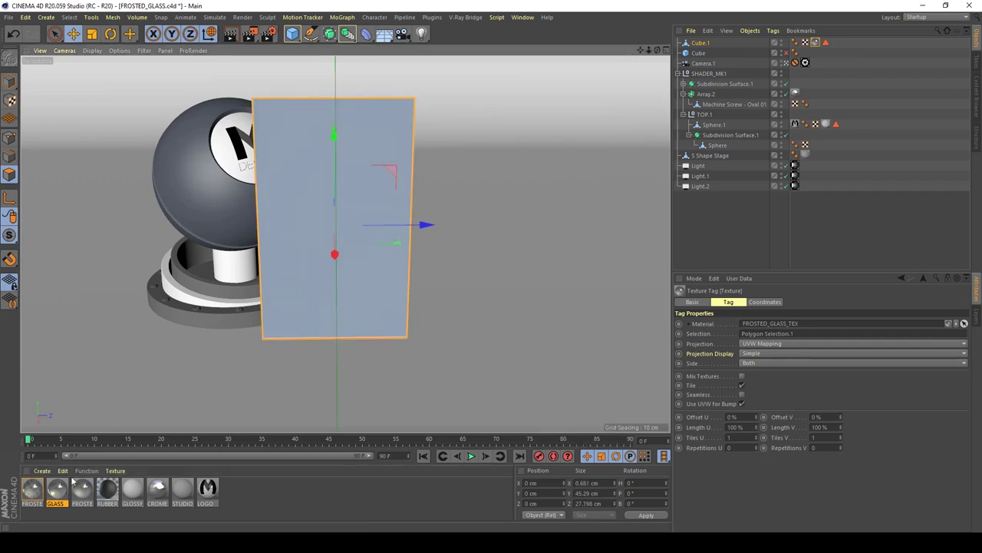
left_click_drag(254, 101, 253, 99)
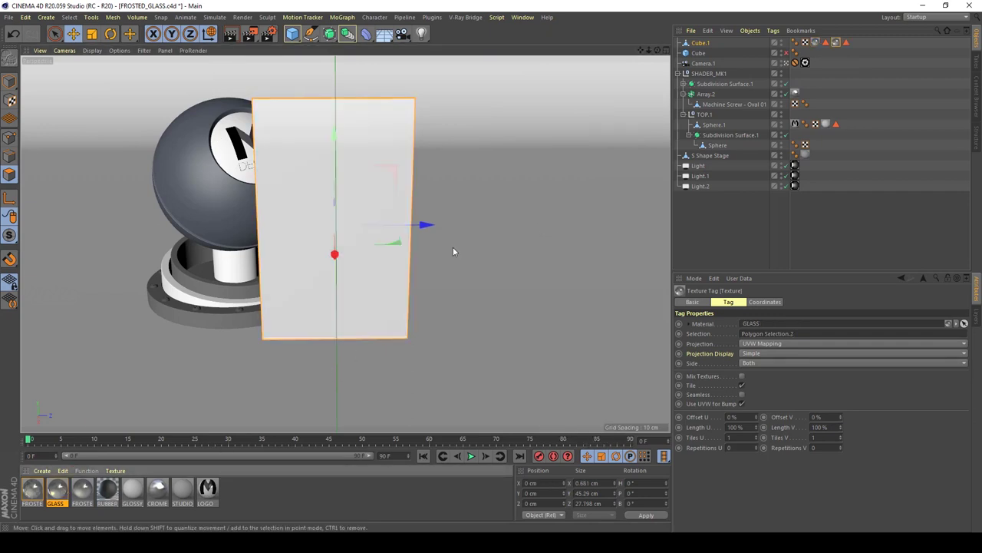
left_click(847, 43)
mouse_move(847, 44)
left_mouse_down()
mouse_move(828, 43)
mouse_move(846, 43)
left_mouse_up()
left_click(859, 160)
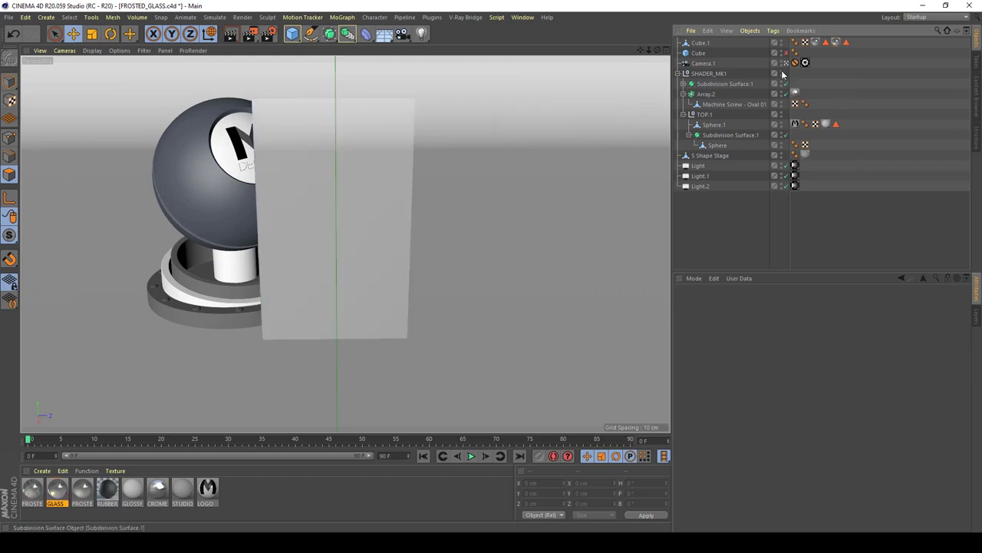
Step: Leave the camera view, orbit around the glass panel and inspect Cube.1's second polygon selection tag and GLASS texture tag
left_click(805, 63)
left_click_drag(322, 247, 415, 222, "alt")
scroll(415, 221, "up", 3)
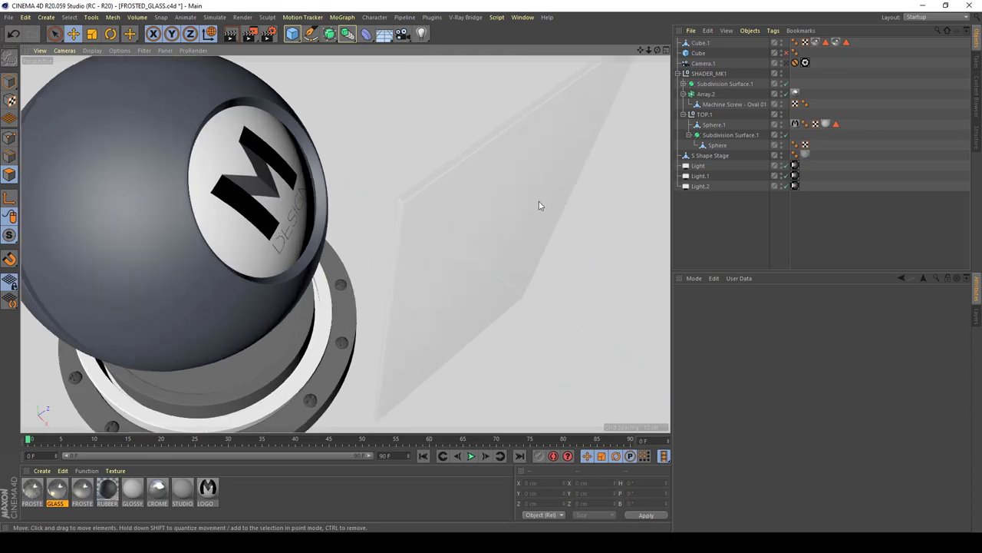
left_click(846, 44)
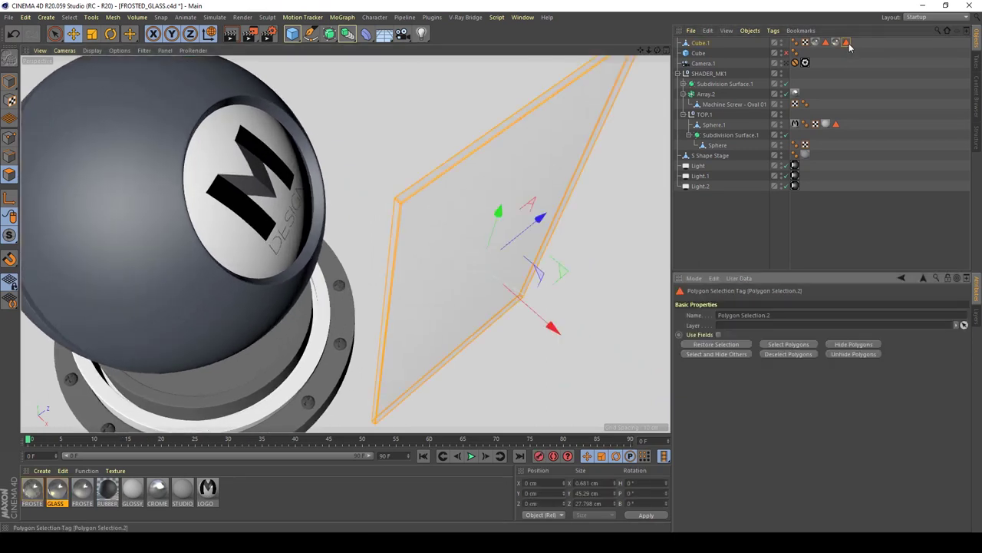
left_click(836, 43)
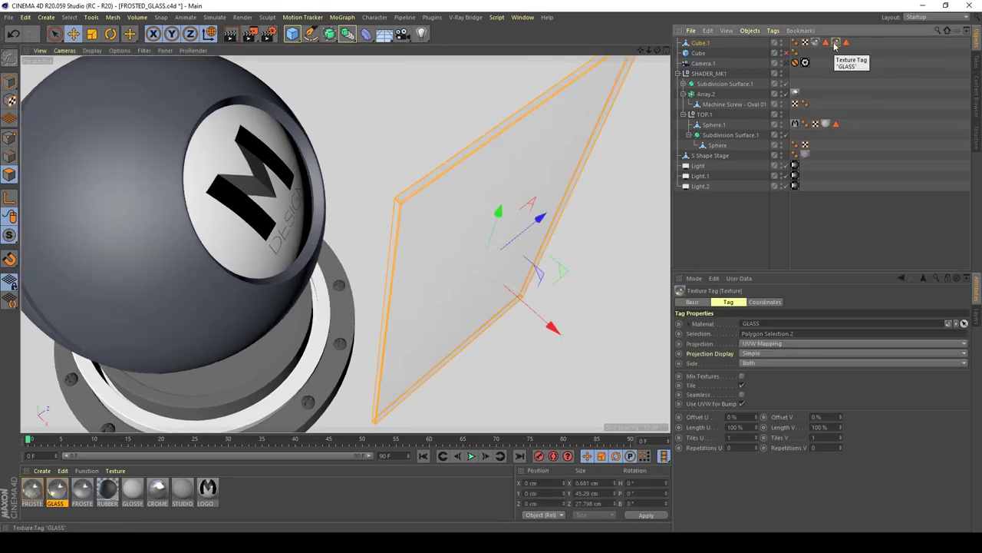
Step: Delete the GLASS and FROSTED_GLASS_TEX texture tags from Cube.1
key("Delete")
left_click(892, 115)
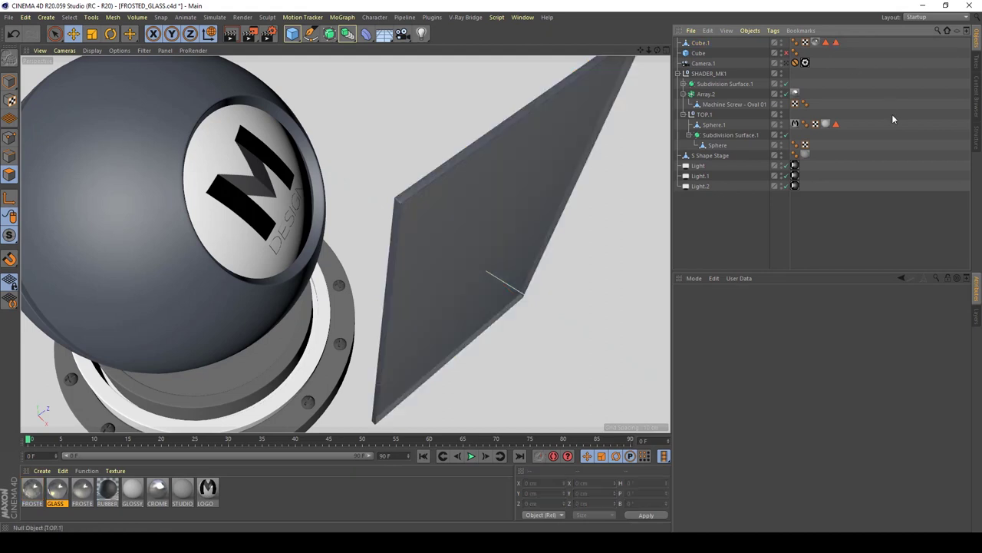
left_click(816, 43)
key("Delete")
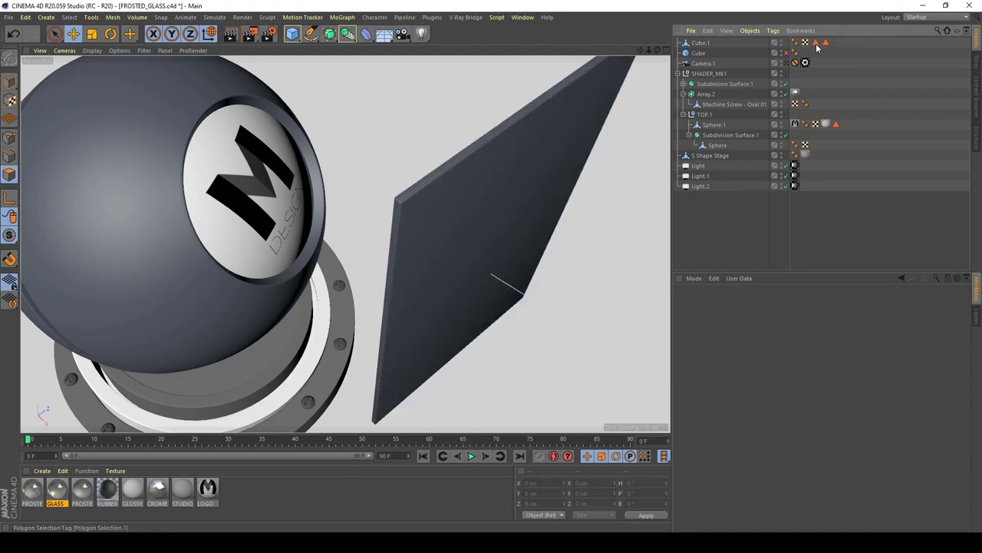
Step: Undo the texture tag deletions on Cube.1 and return to the Camera.1 view
key("ctrl+z")
key("ctrl+z")
key("ctrl+z")
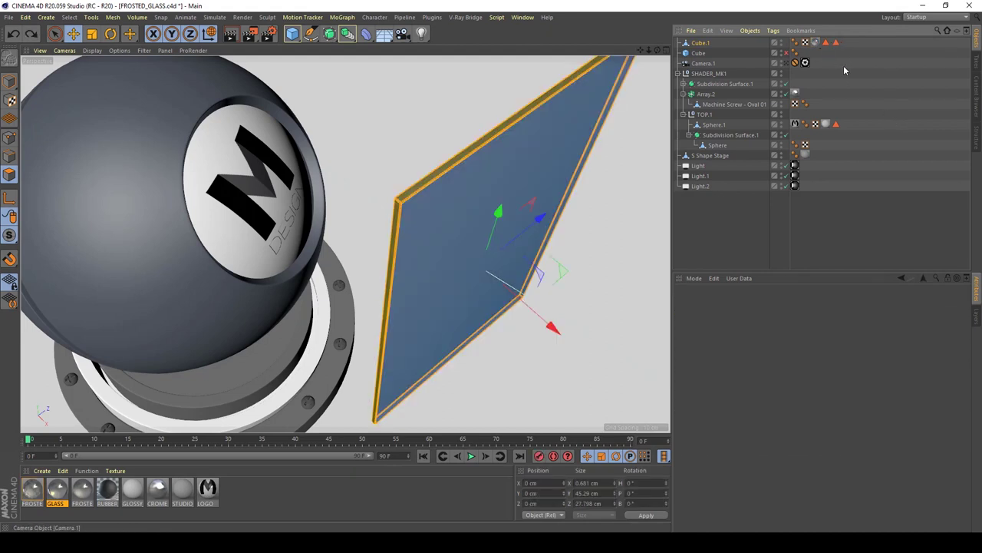
left_click(845, 69)
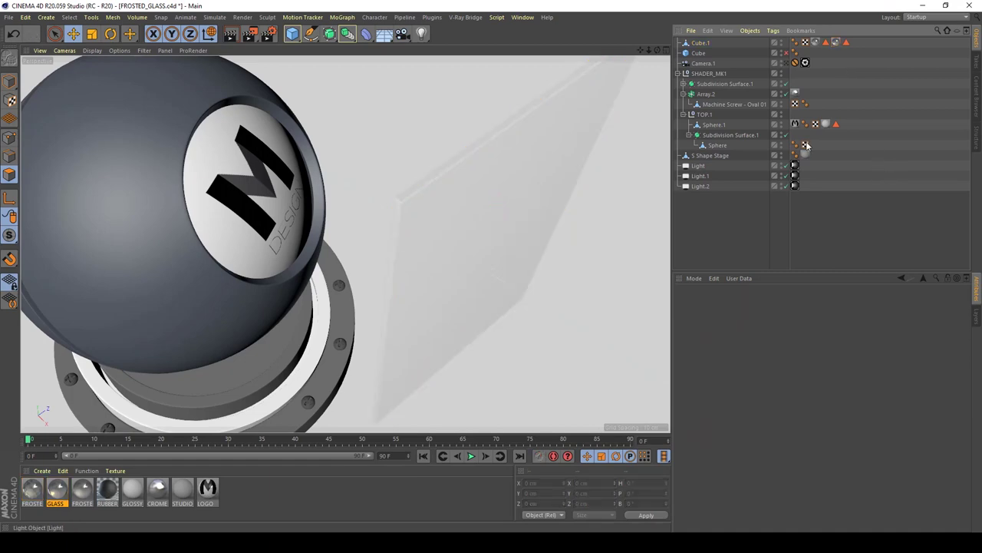
left_click(787, 63)
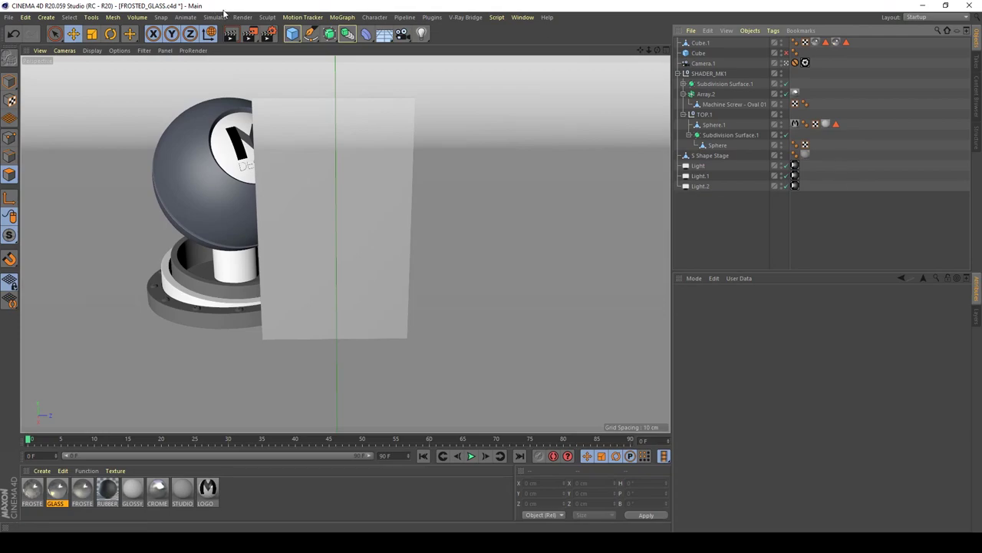
Step: Render the scene with the two glass materials, stop the render early and close the Picture Viewer
left_click(251, 33)
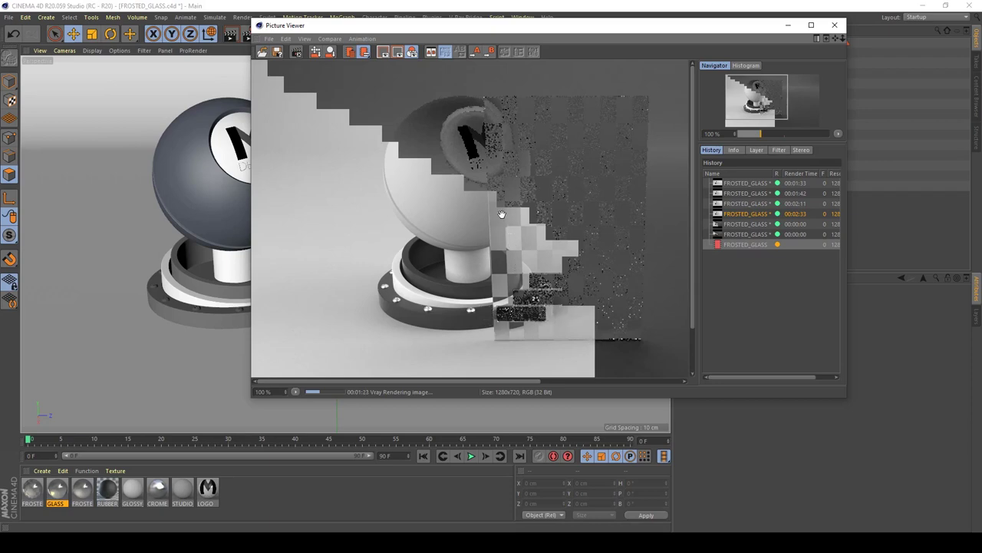
left_click(835, 26)
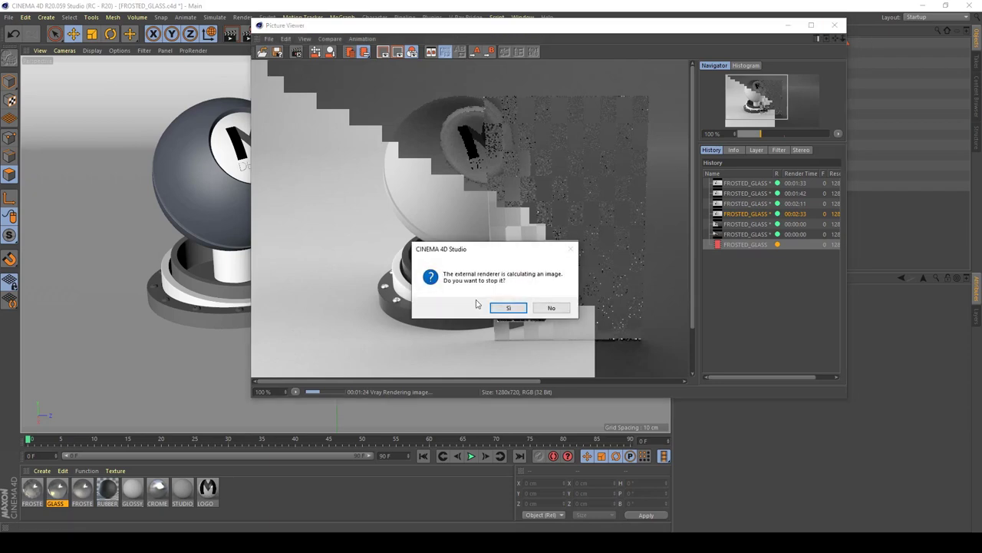
left_click(499, 309)
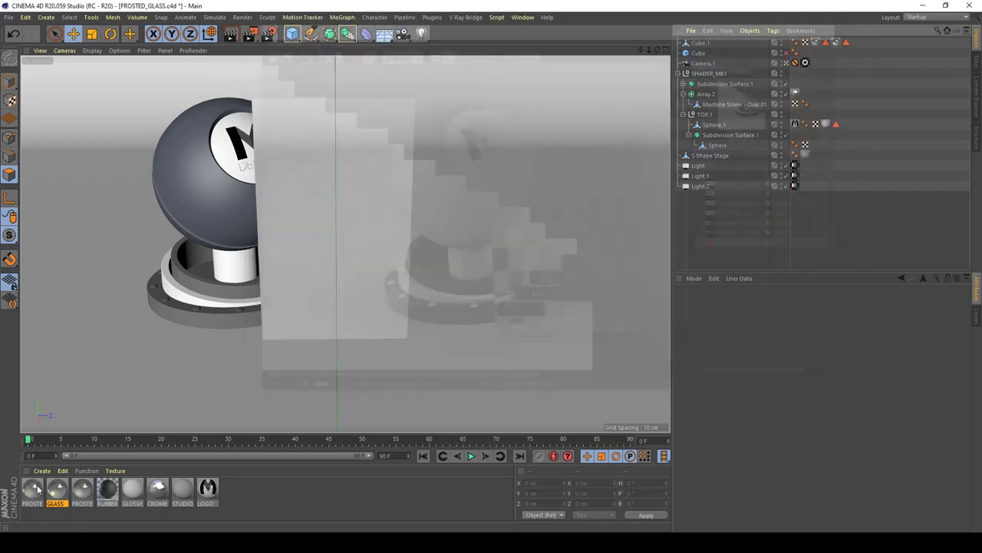
Step: Set the brightness of Color 2 in FROSTED_GLASS_TEX's Checkerboard glossiness shader to 80% and close the material editor
left_click(34, 489)
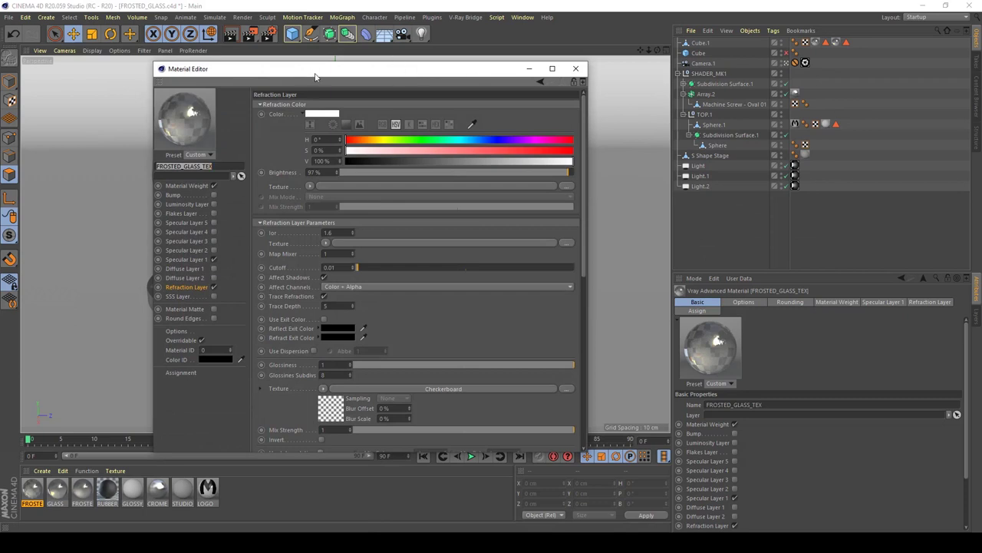
left_click_drag(301, 73, 569, 48)
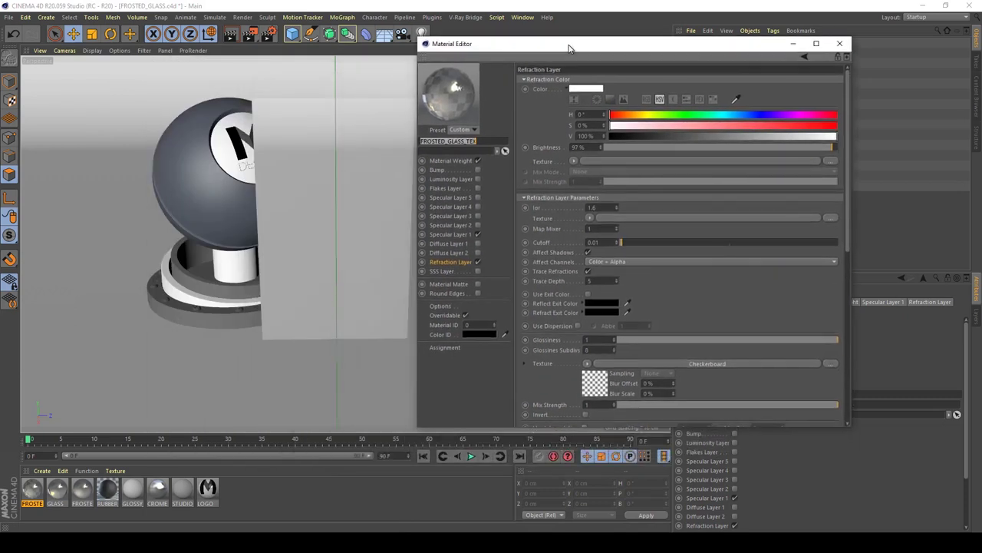
left_click(593, 388)
left_click(571, 159)
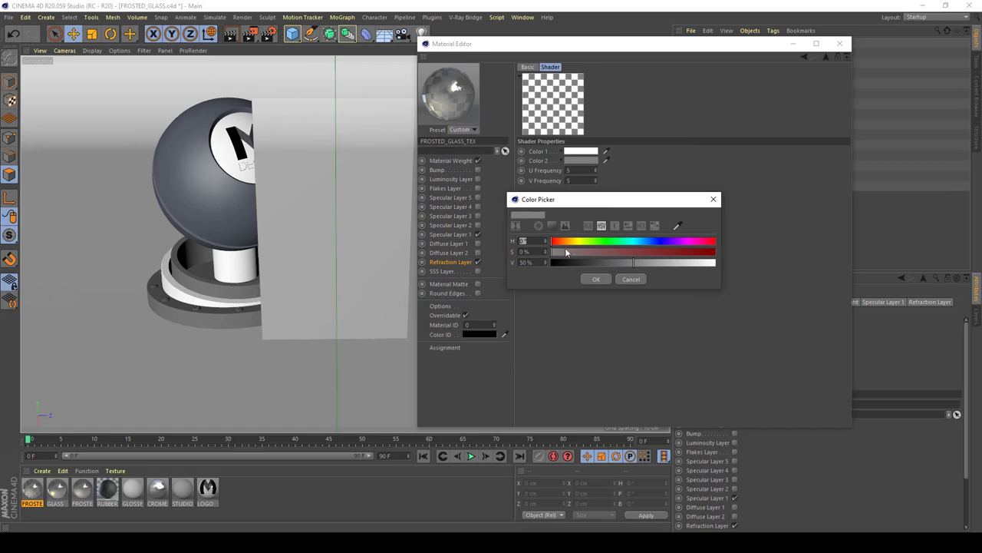
key("Tab")
key("Tab")
type("80")
key("Return")
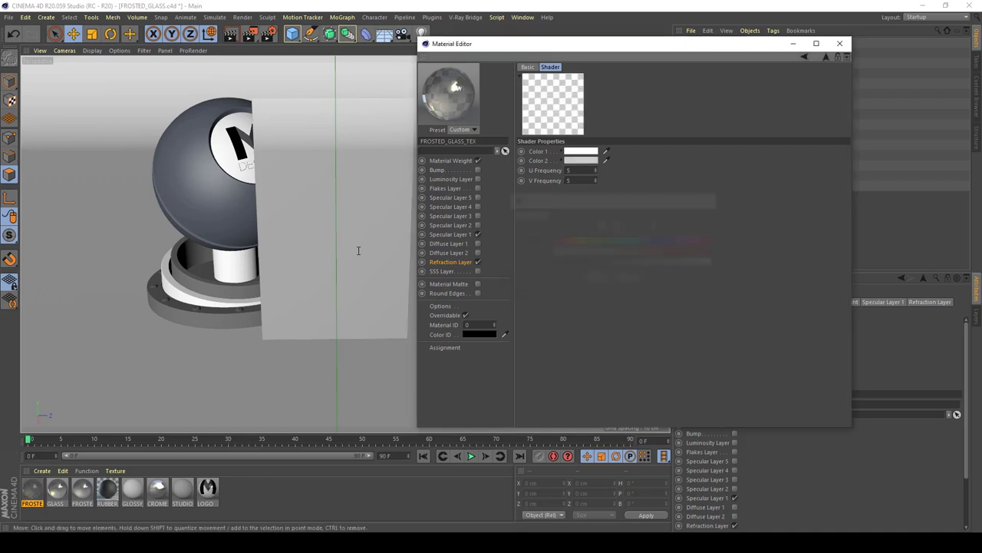
left_click(844, 47)
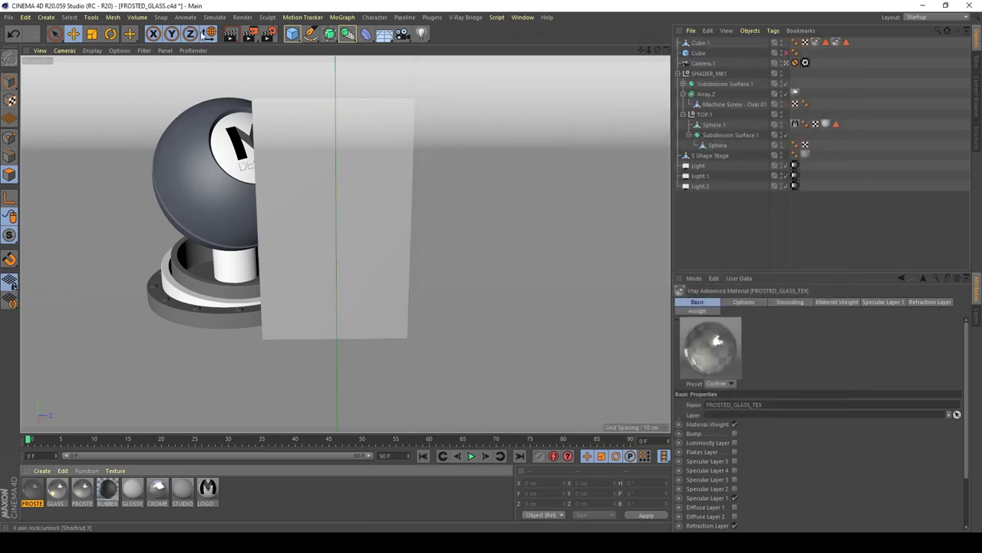
Step: Render the scene to the Picture Viewer and compare the new render with the first one in the history
left_click(251, 34)
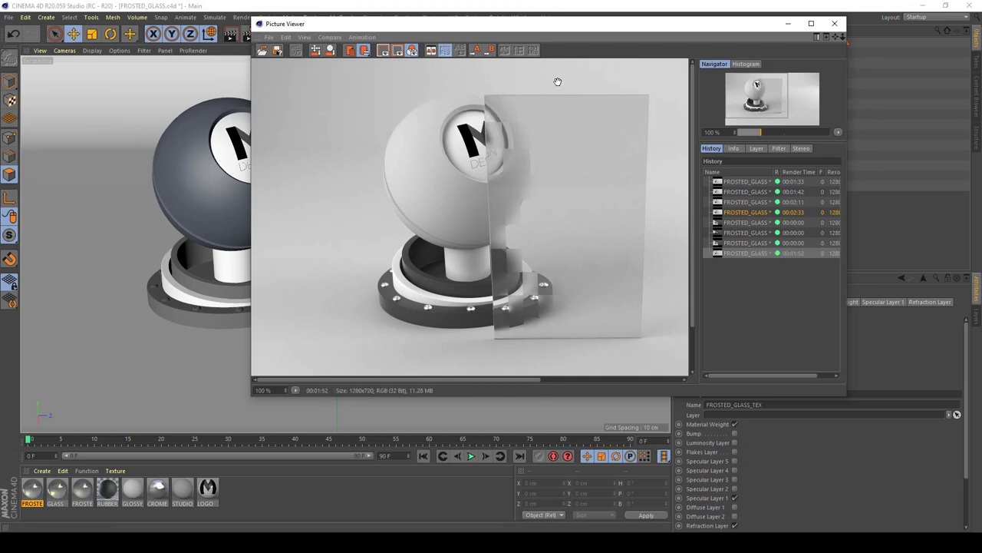
left_click(728, 181)
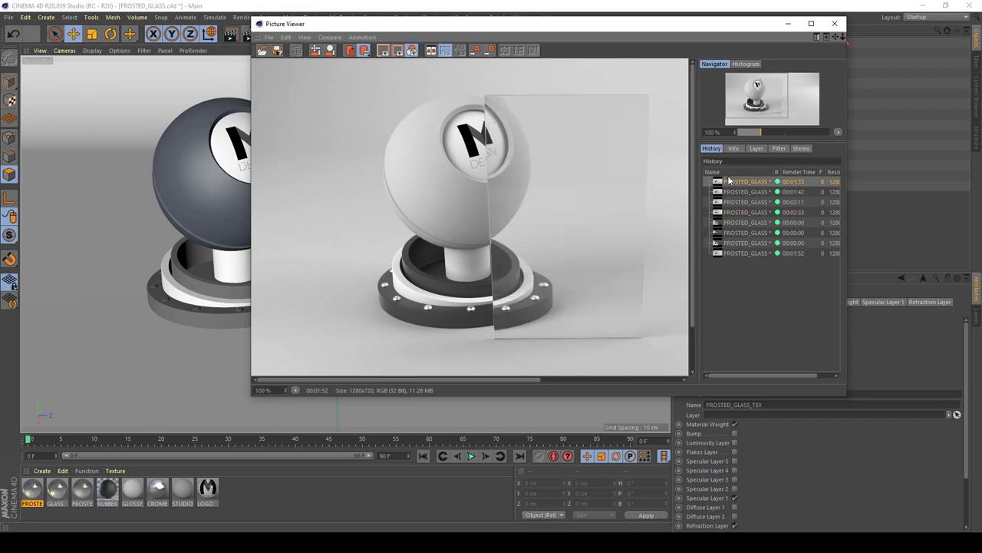
left_click(731, 254)
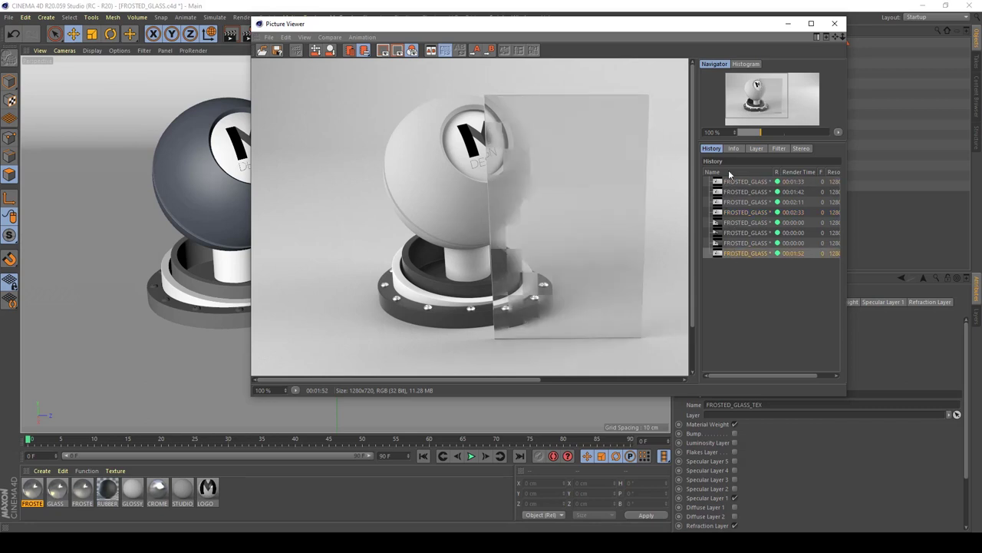
left_click(731, 182)
left_click(756, 254)
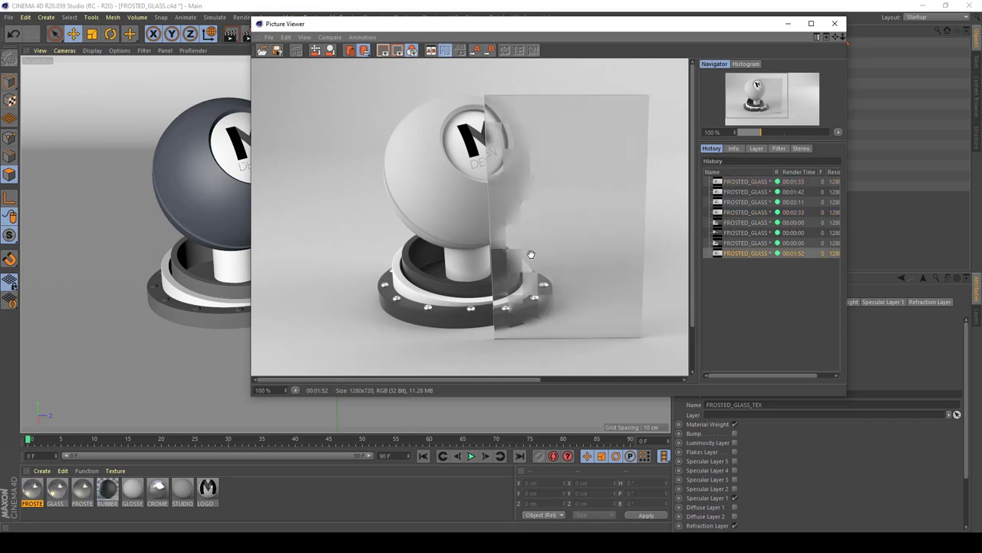